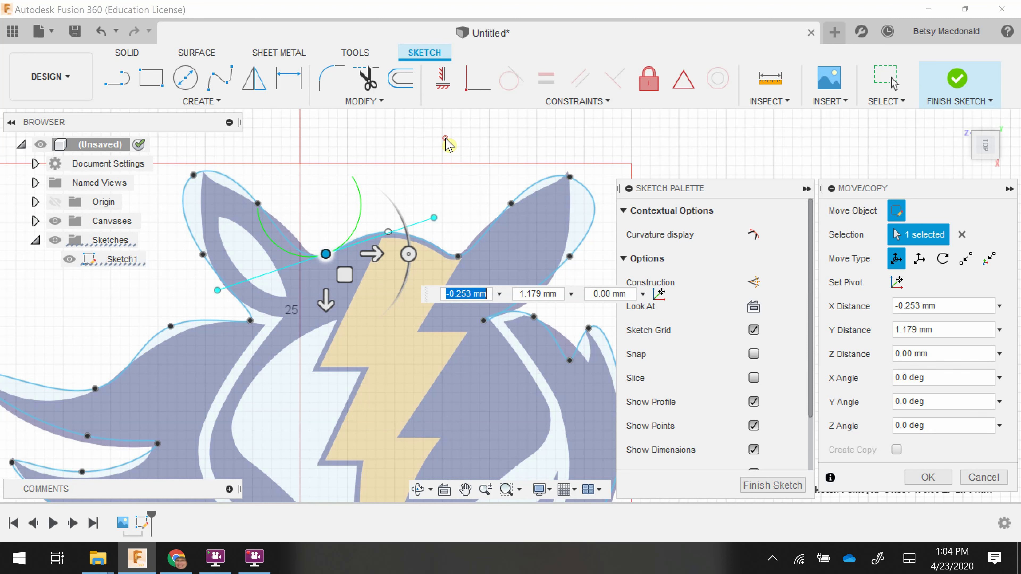
# - Apply the move of the spline point in the dip beside the left ear by -0.253 mm in X and 1.179 mm in Y
pyautogui.press('Return')
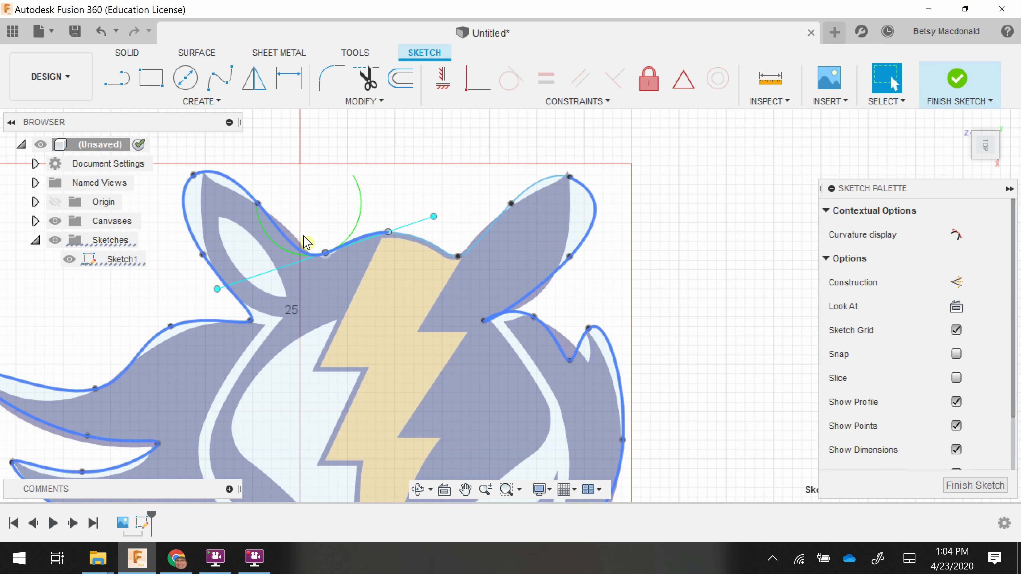
pyautogui.click(455, 144)
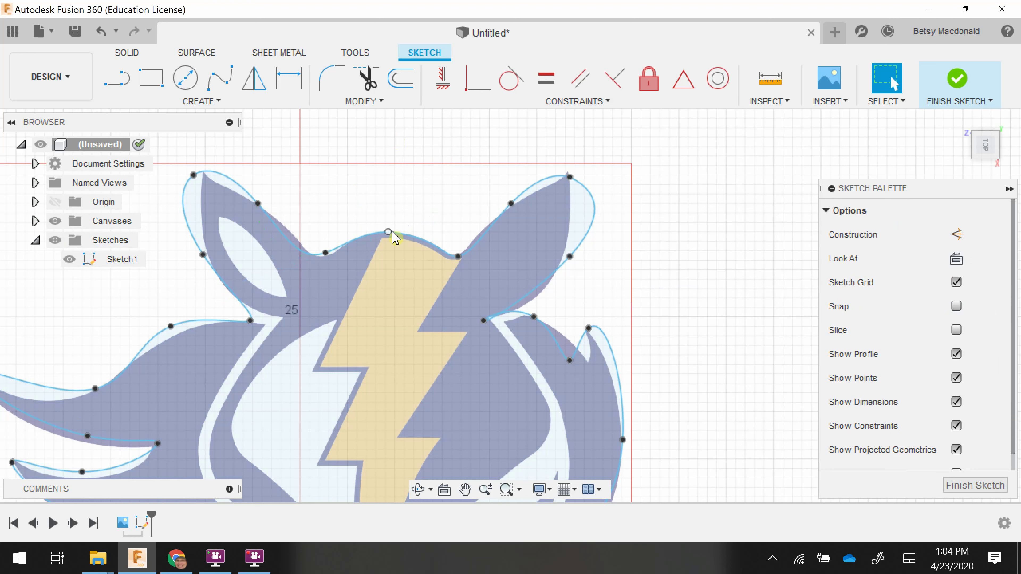
pyautogui.click(378, 237)
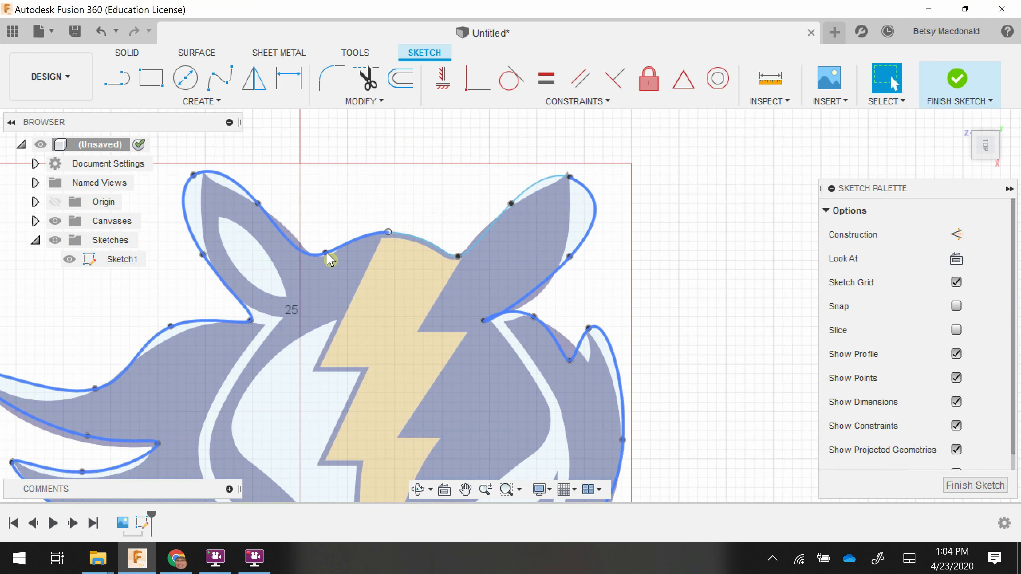
# - Move the fit point on the left ear's inner edge onto the artwork and flatten the tangent at the dip beside the ear
pyautogui.click(257, 203)
pyautogui.moveTo(258, 202); pyautogui.dragTo(272, 216)
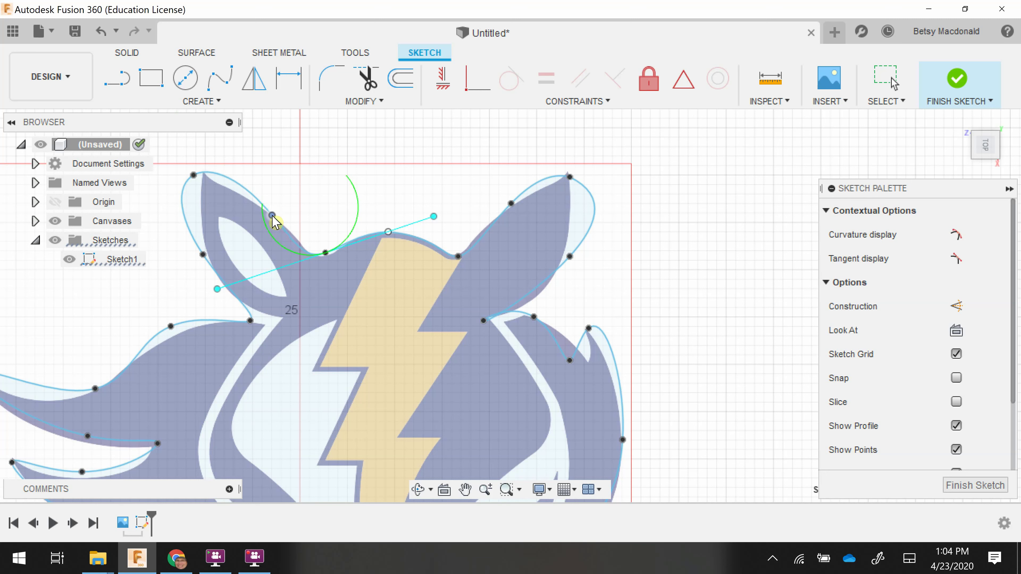
pyautogui.moveTo(218, 297); pyautogui.dragTo(219, 266)
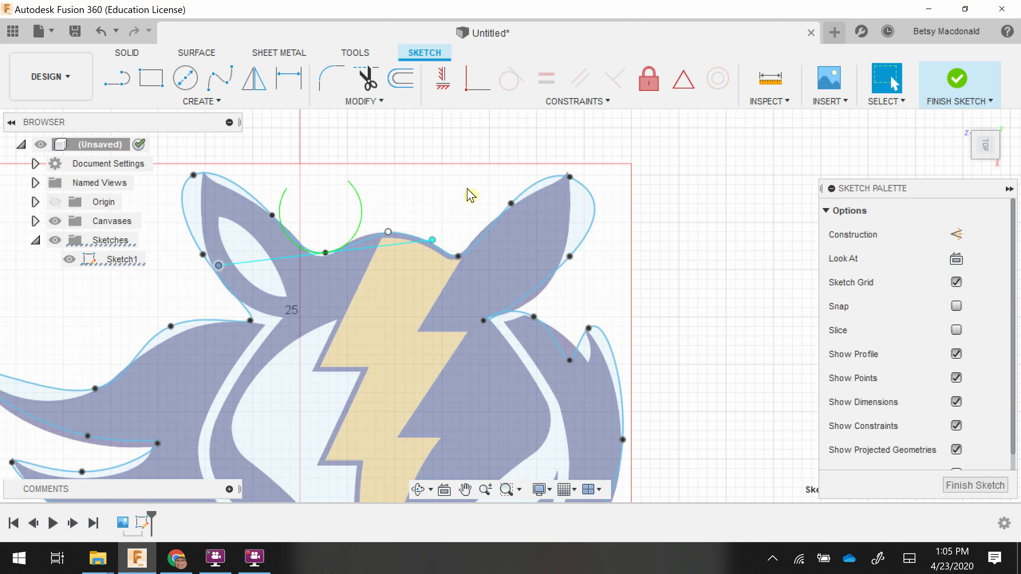
pyautogui.click(431, 182)
# - Adjust the tangent handle of the fit point on the left ear's inner edge so the curve follows the artwork
pyautogui.click(272, 215)
pyautogui.moveTo(398, 339); pyautogui.dragTo(409, 329)
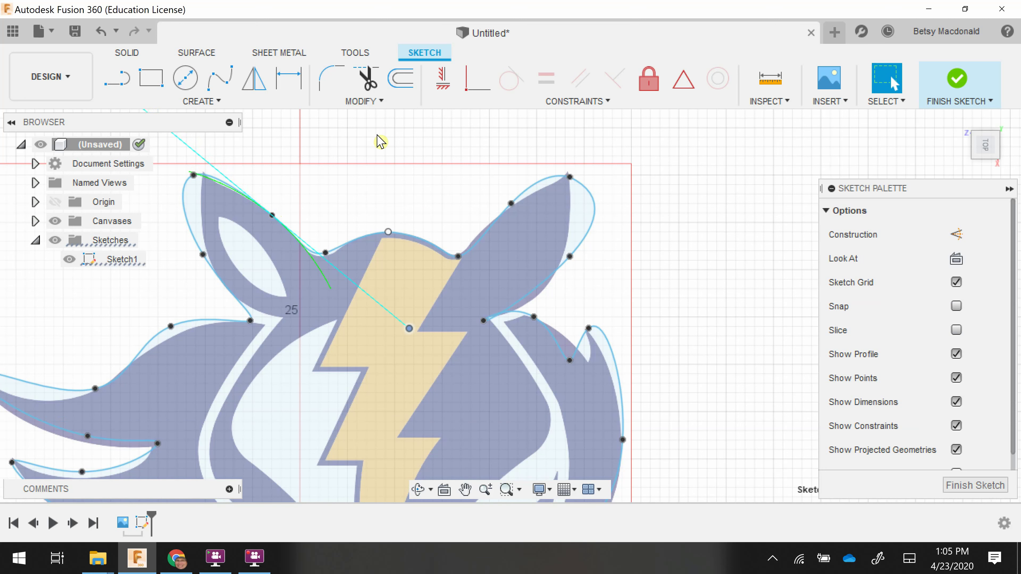
pyautogui.click(380, 141)
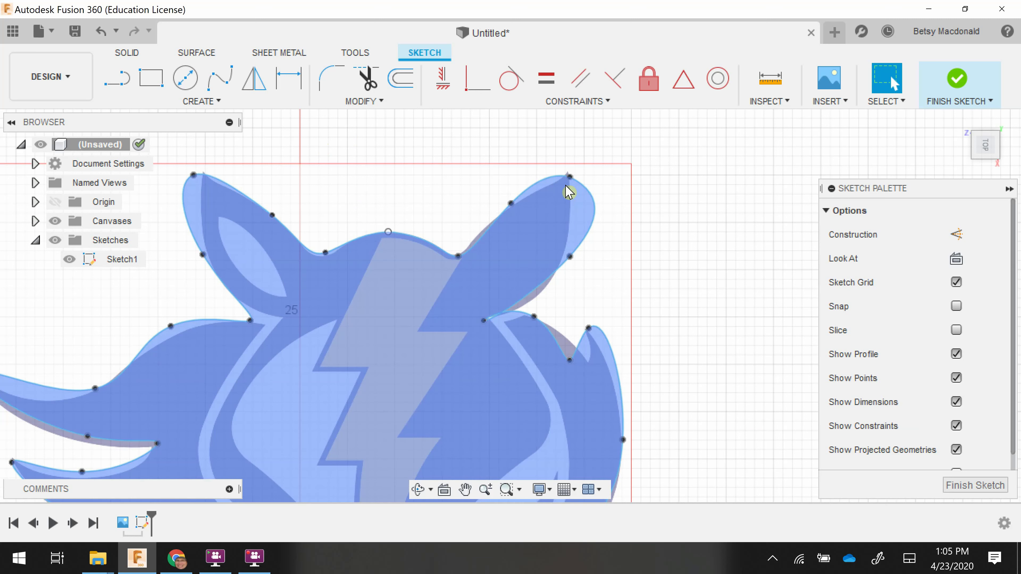
# - Move the left ear's tip point onto the artwork's tip and shorten its tangent handle to a short horizontal one for a sharp point
pyautogui.click(194, 176)
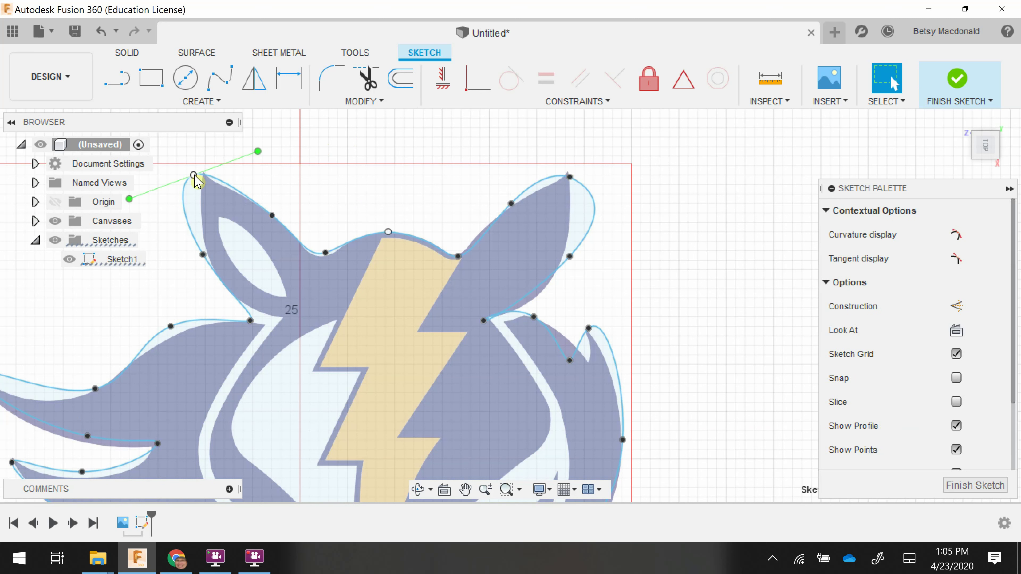
pyautogui.moveTo(197, 176); pyautogui.dragTo(203, 173)
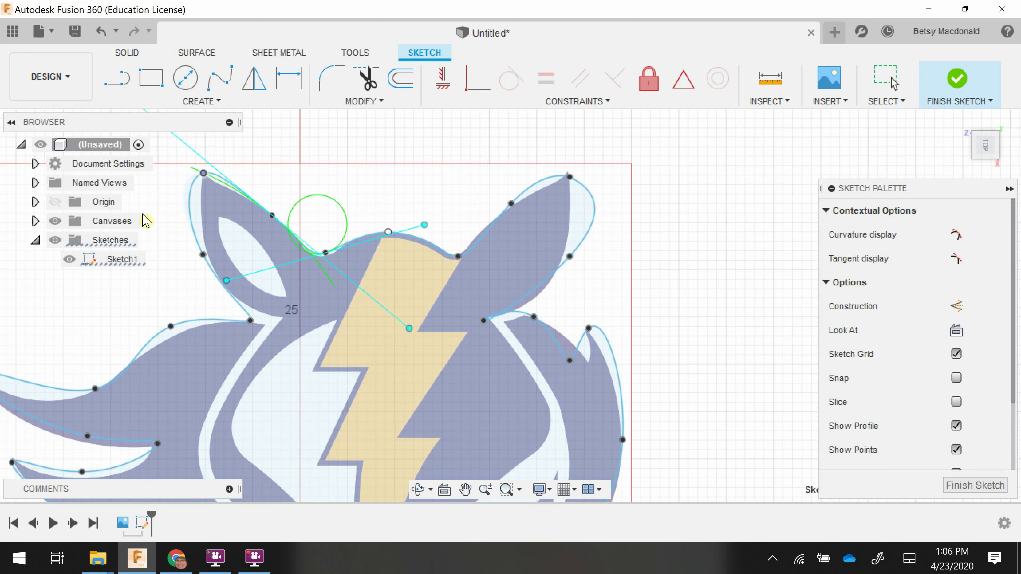
pyautogui.click(204, 173)
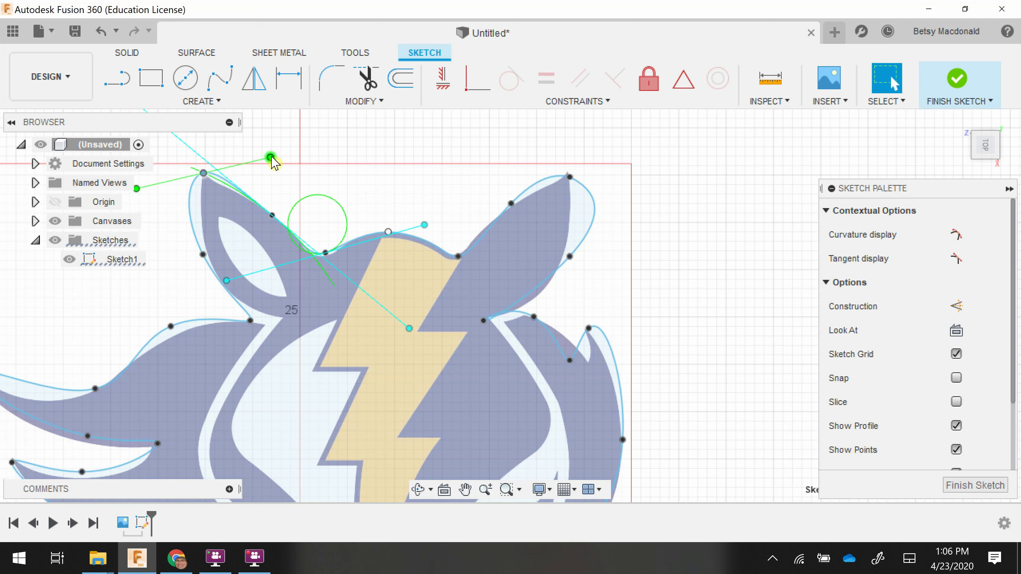
pyautogui.moveTo(262, 157); pyautogui.dragTo(223, 173)
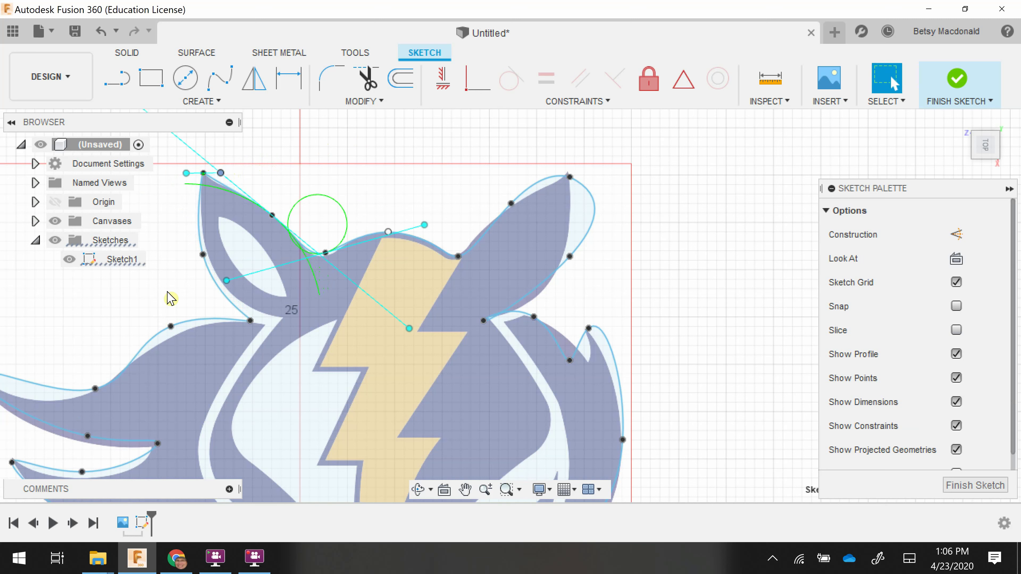
pyautogui.click(314, 173)
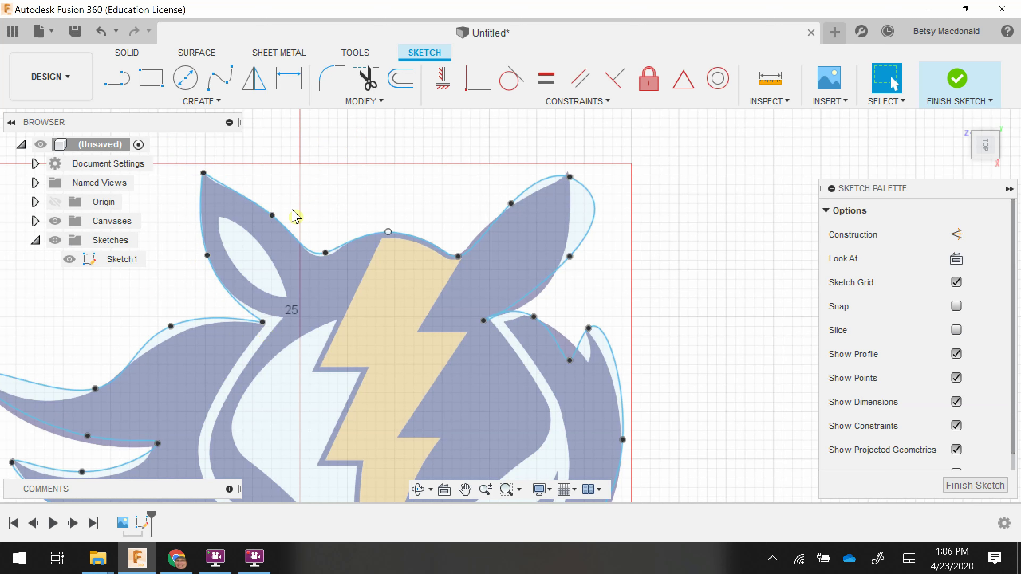
# - Move the fit point atop the upper-left fur tuft down onto the artwork and adjust its tangent handle to match the edge
pyautogui.click(171, 326)
pyautogui.moveTo(175, 333); pyautogui.dragTo(179, 341)
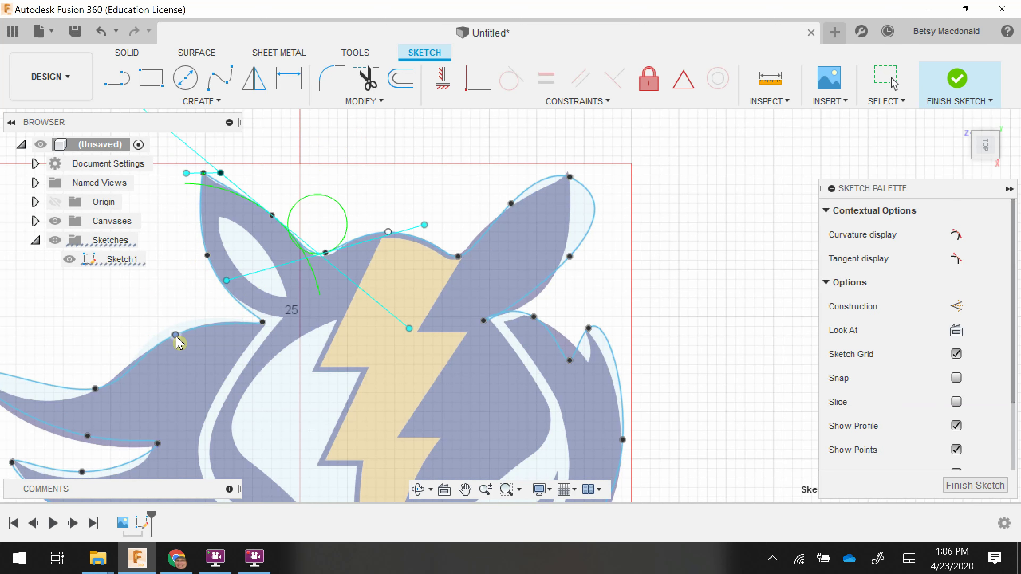
pyautogui.click(174, 334)
pyautogui.moveTo(43, 404)
pyautogui.mouseDown()
pyautogui.moveTo(22, 397)
pyautogui.moveTo(36, 394)
pyautogui.moveTo(31, 383)
pyautogui.moveTo(42, 395)
pyautogui.mouseUp()
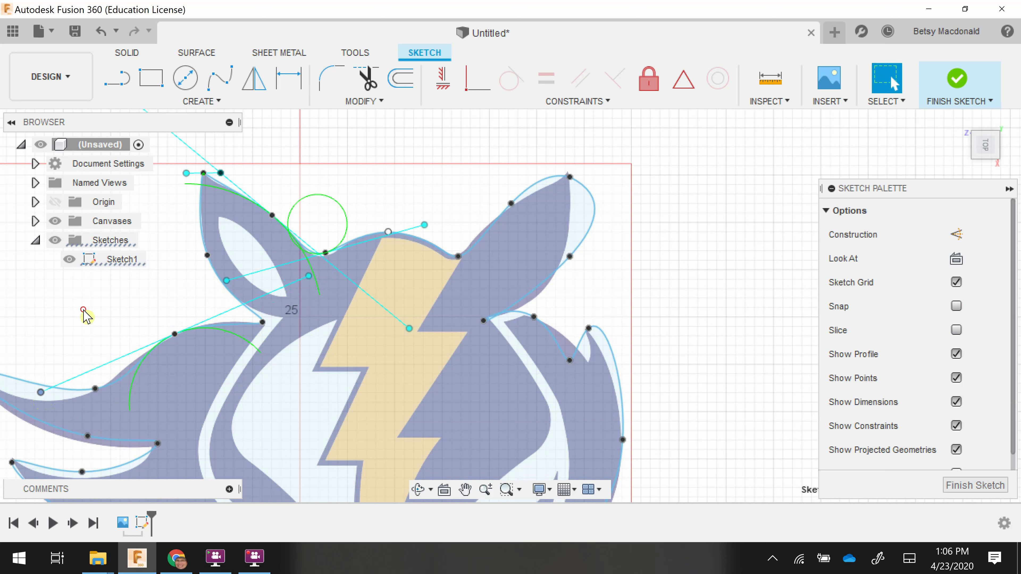
pyautogui.click(86, 315)
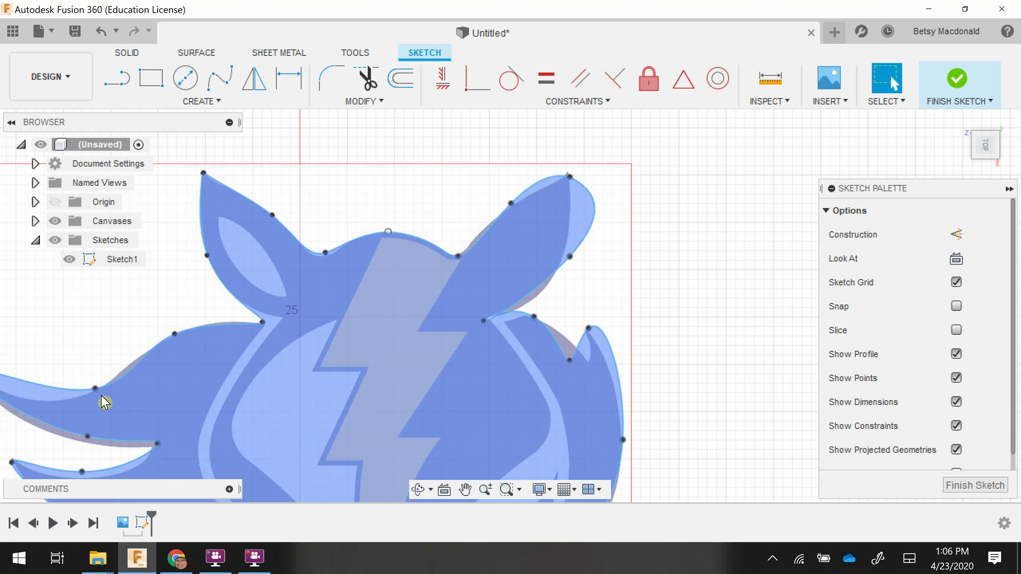
# - Reshape the dip in the upper edge of the upper-left fur tuft by shortening and steepening its fit point's tangent handle
pyautogui.click(96, 390)
pyautogui.click(97, 390)
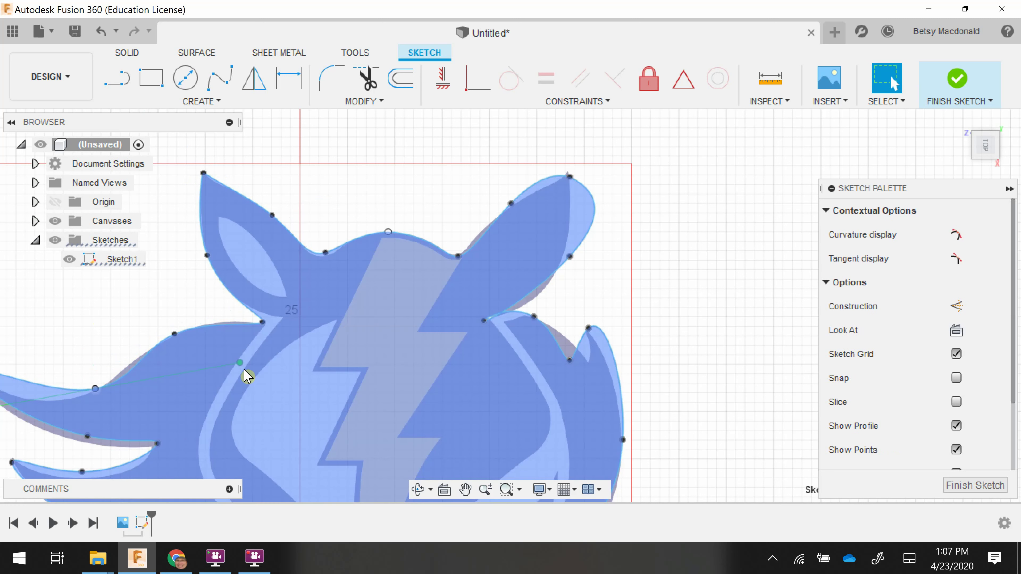
pyautogui.moveTo(238, 361); pyautogui.dragTo(217, 342)
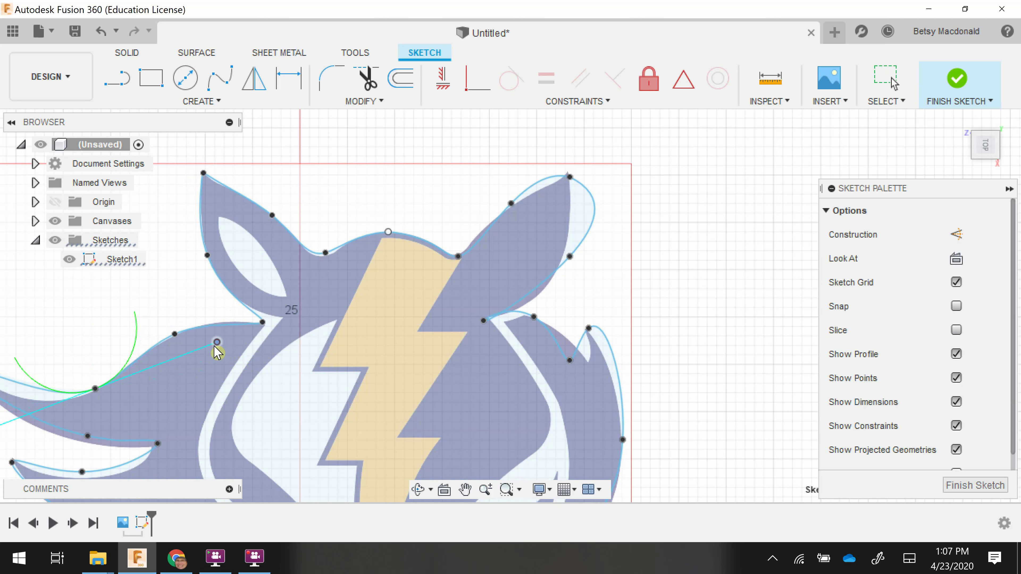
pyautogui.moveTo(668, 249)
pyautogui.mouseDown(button='middle')
pyautogui.moveTo(695, 226)
pyautogui.moveTo(786, 221)
pyautogui.moveTo(809, 203)
pyautogui.mouseUp(button='middle')
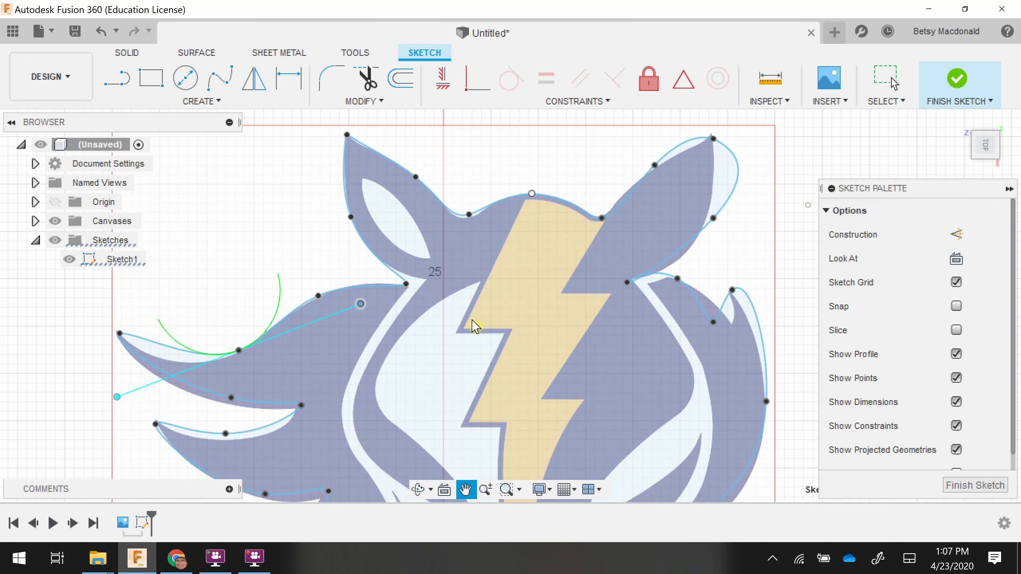
pyautogui.click(55, 363)
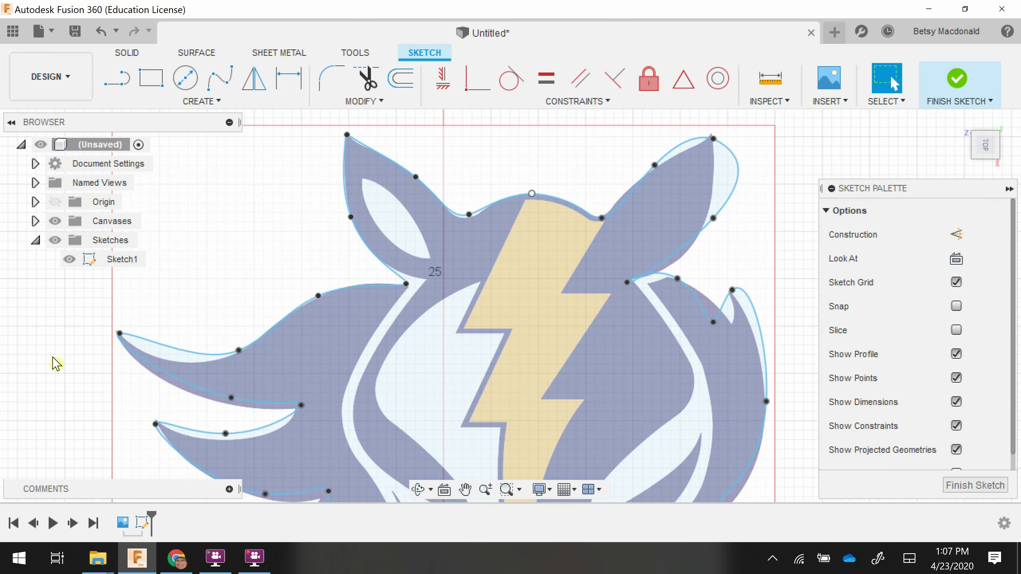
# - Adjust the tangent handle at the upper-left fur tuft's tip and steepen the tangent at the dip in its upper edge
pyautogui.click(120, 336)
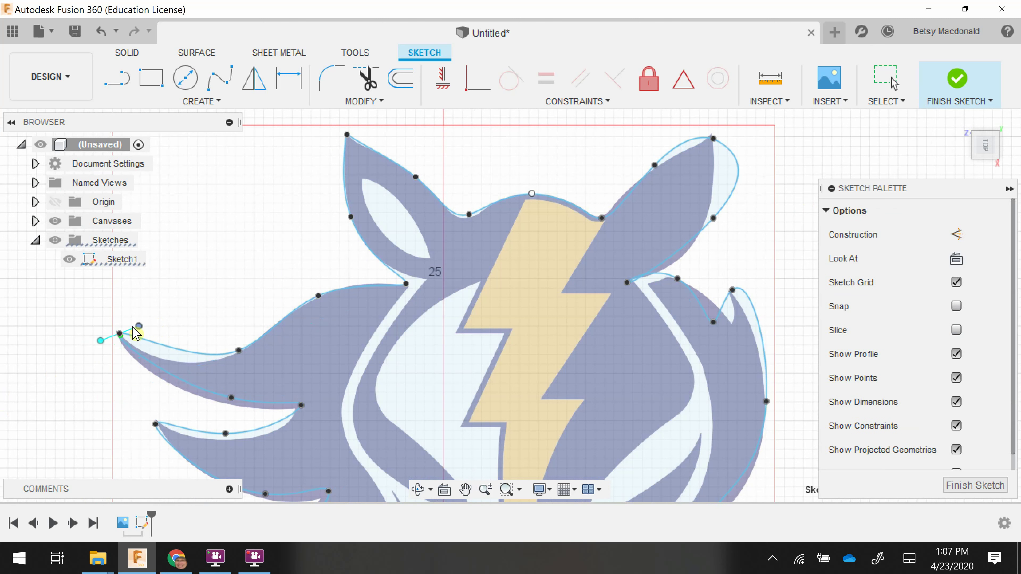
pyautogui.moveTo(139, 325); pyautogui.dragTo(119, 347)
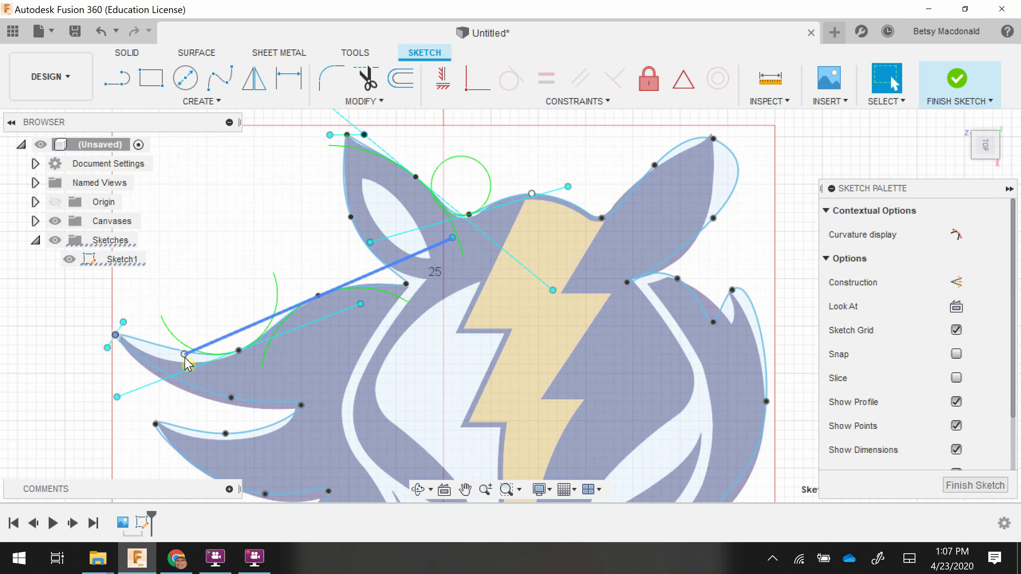
pyautogui.moveTo(117, 397); pyautogui.dragTo(148, 425)
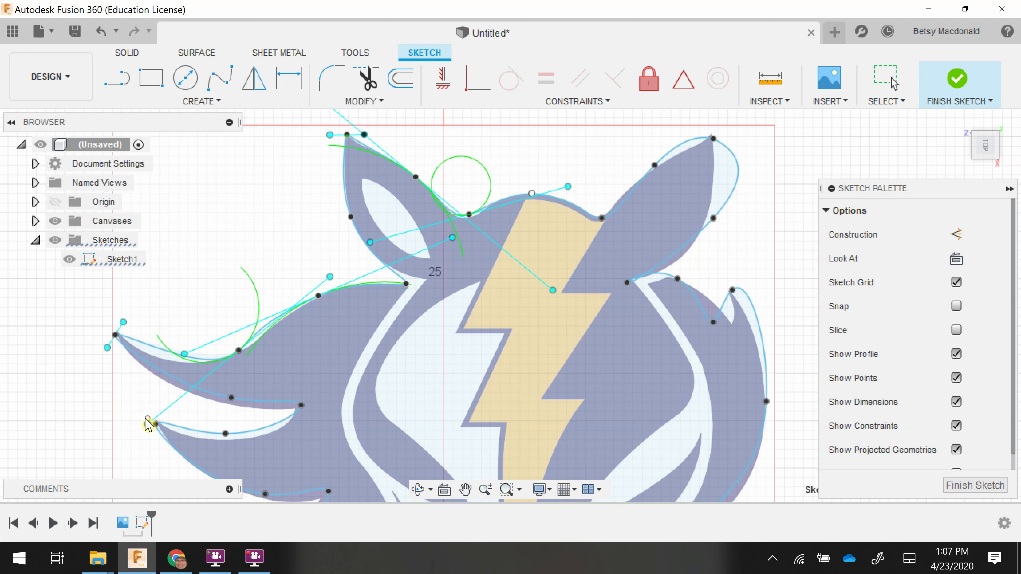
pyautogui.click(19, 363)
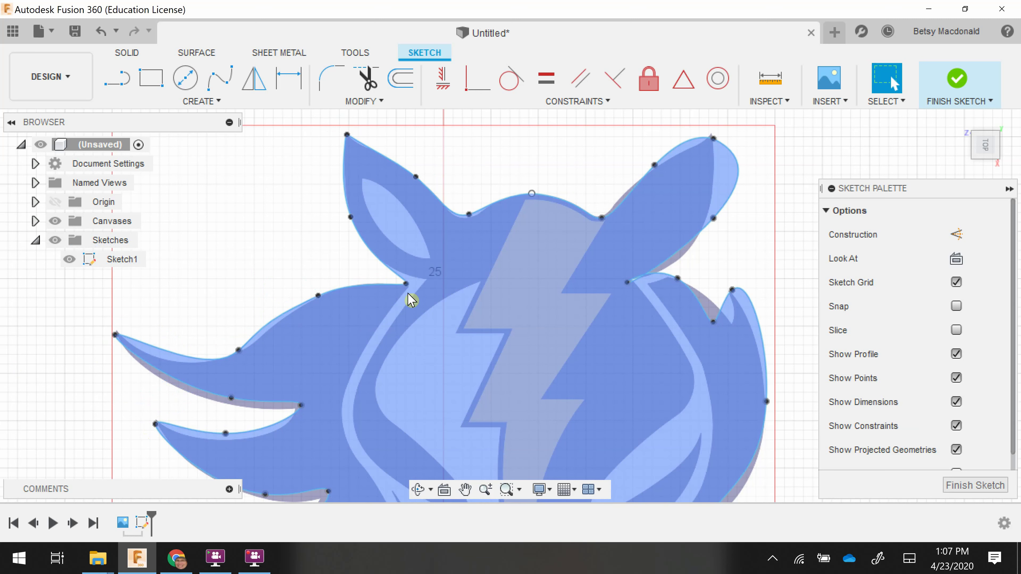
# - Move the fit point on the lower edge of the upper-left fur tuft toward the tip, onto the artwork's outline
pyautogui.click(405, 298)
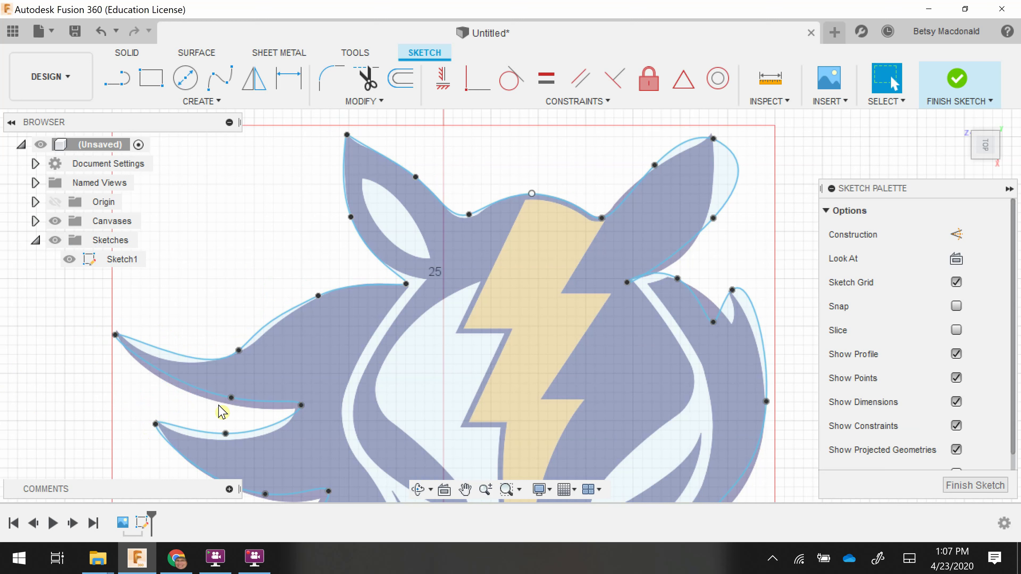
pyautogui.click(231, 397)
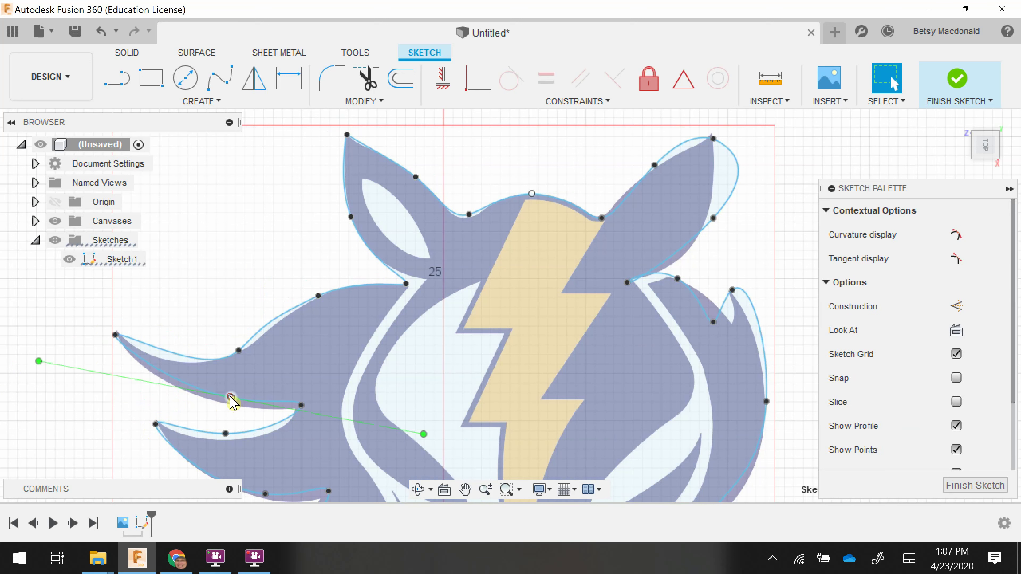
pyautogui.moveTo(231, 397); pyautogui.dragTo(184, 393)
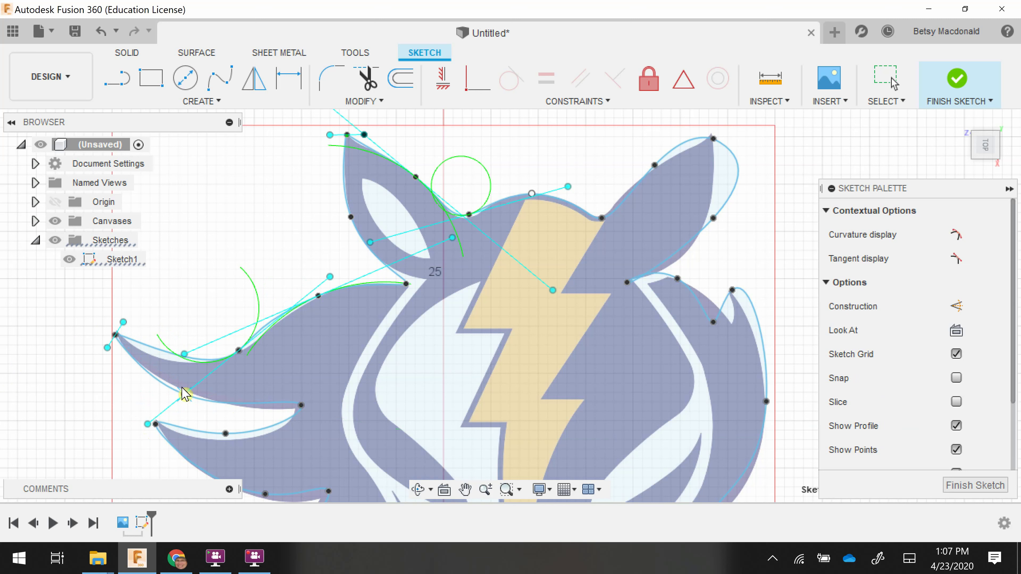
pyautogui.moveTo(182, 389); pyautogui.dragTo(181, 390)
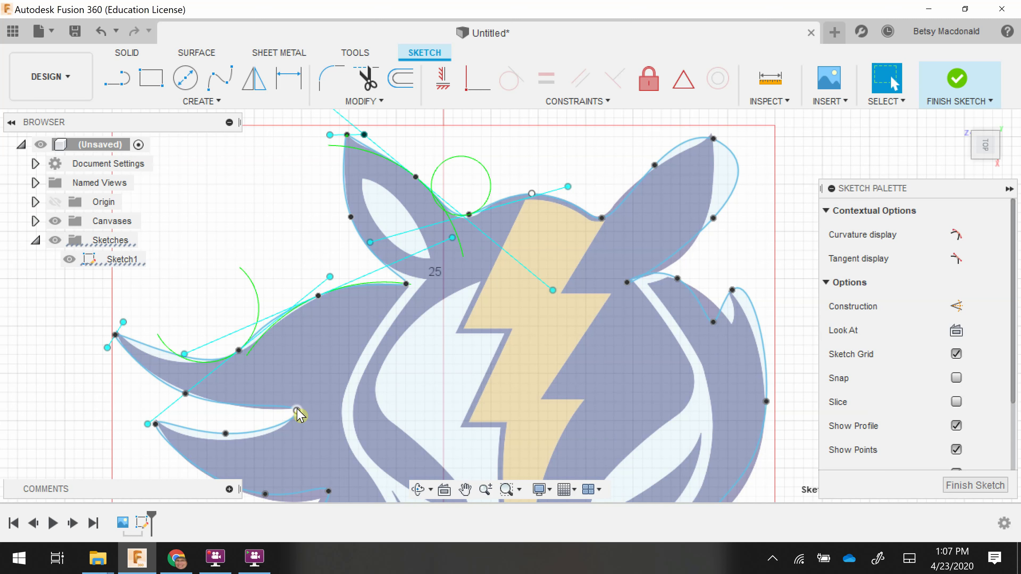
# - Adjust the tangent handle of the innermost point in the notch between the two left fur tufts to sharpen the corner
pyautogui.click(297, 410)
pyautogui.moveTo(286, 385); pyautogui.dragTo(290, 394)
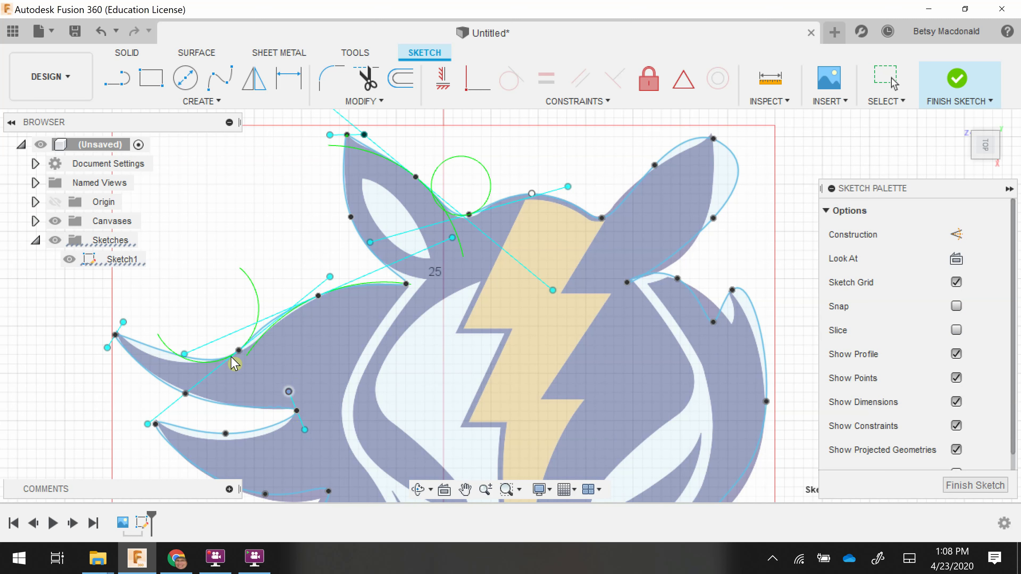
pyautogui.press('Escape')
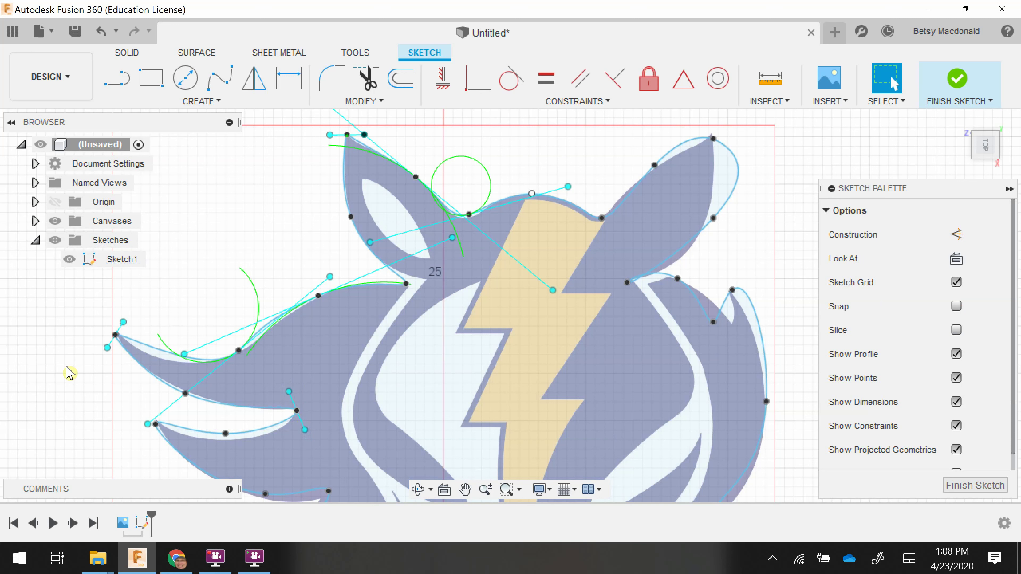
pyautogui.click(65, 386)
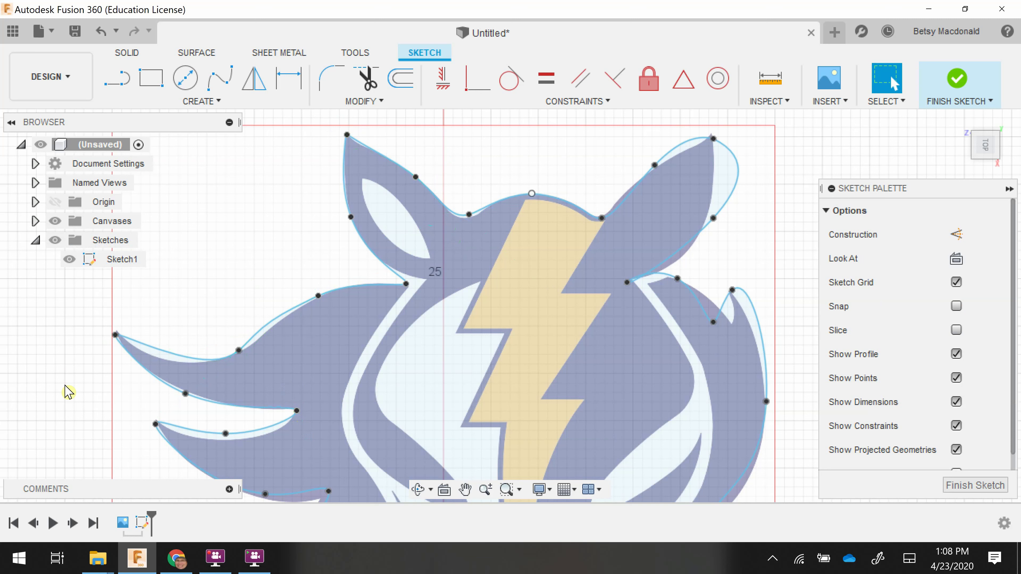
# - Refine the curve at the dip in the upper-left fur tuft's upper edge by slightly flattening its tangent handle
pyautogui.click(240, 353)
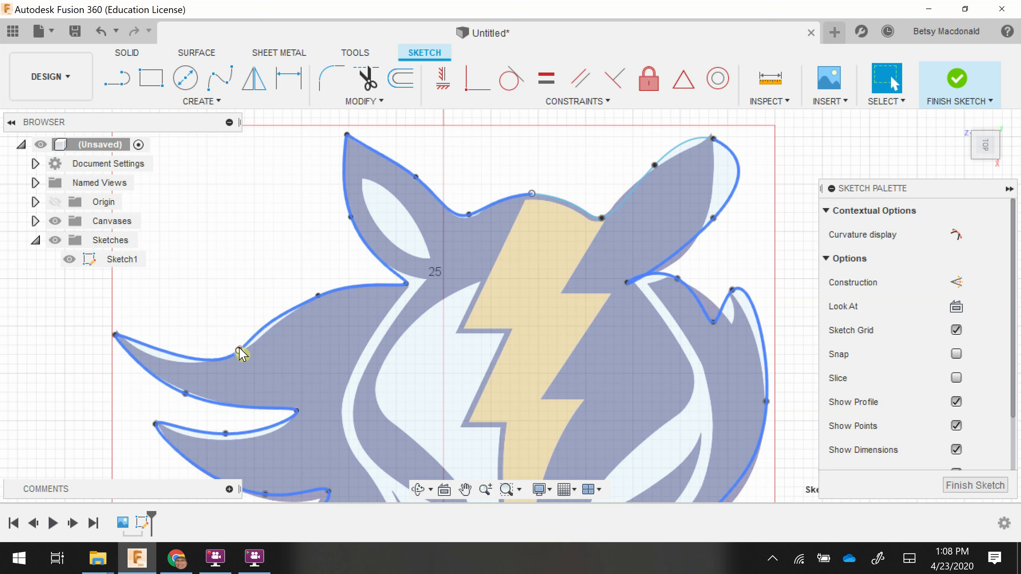
pyautogui.click(238, 350)
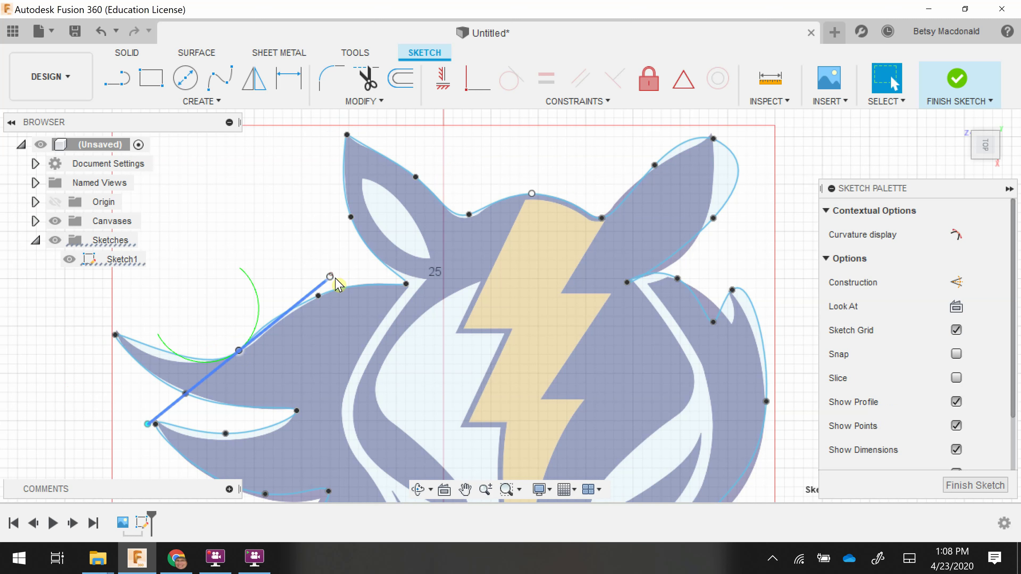
pyautogui.moveTo(336, 278); pyautogui.dragTo(341, 284)
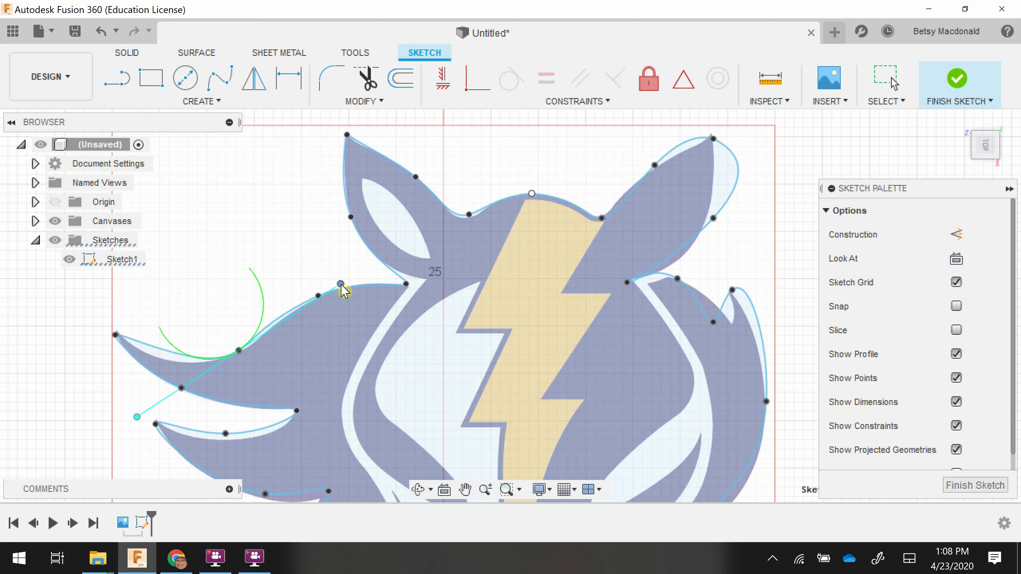
pyautogui.click(40, 339)
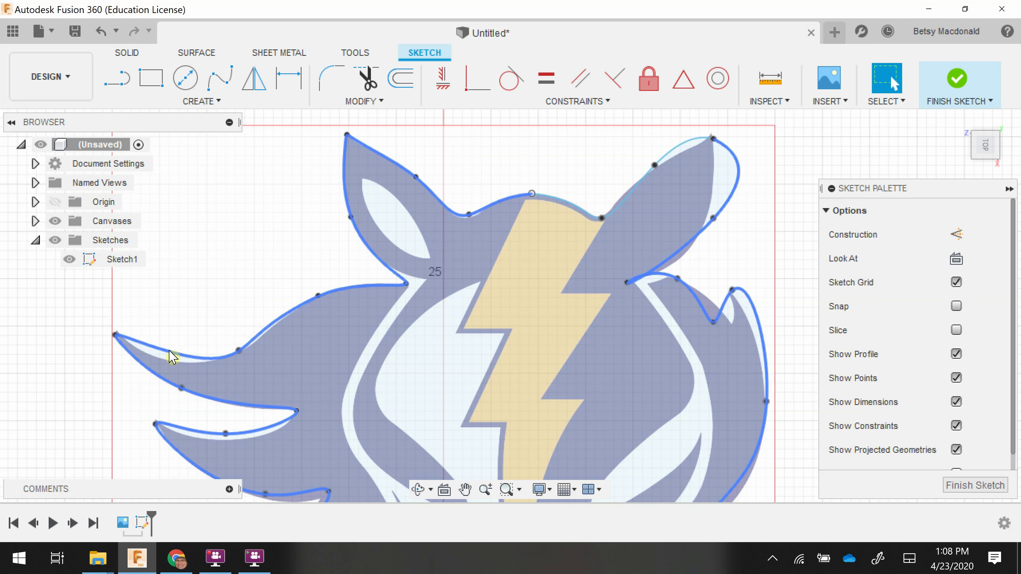
# - Insert a spline fit point on the upper edge of the upper-left fur tuft, between its tip and the dip
pyautogui.click(172, 356)
pyautogui.rightClick(172, 356)
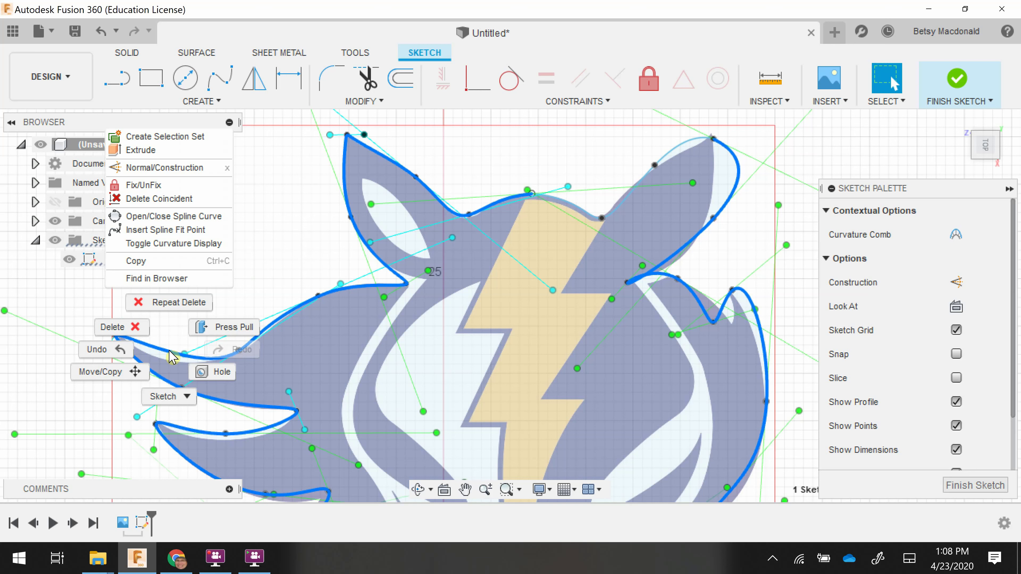
pyautogui.click(165, 231)
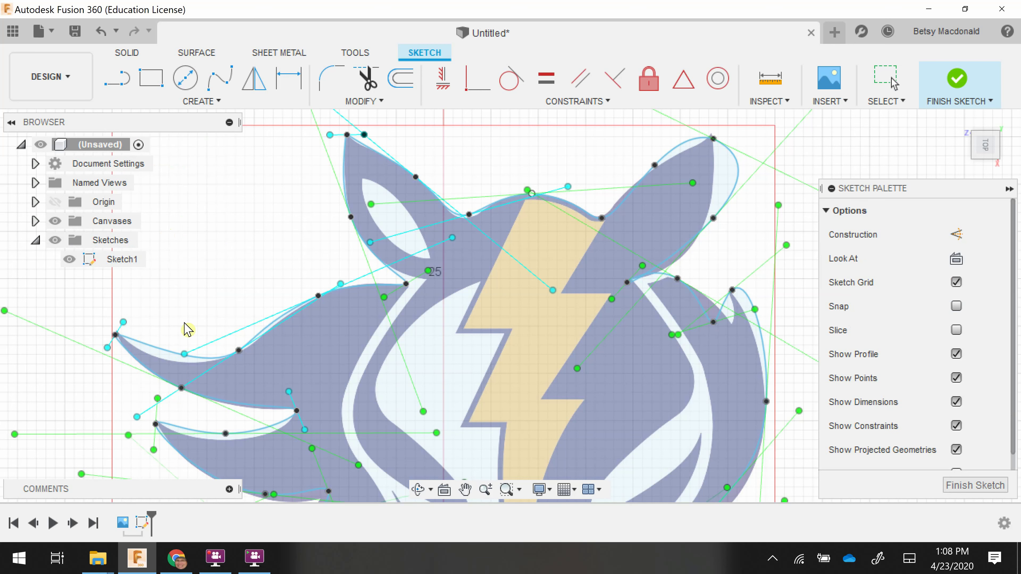
pyautogui.click(170, 351)
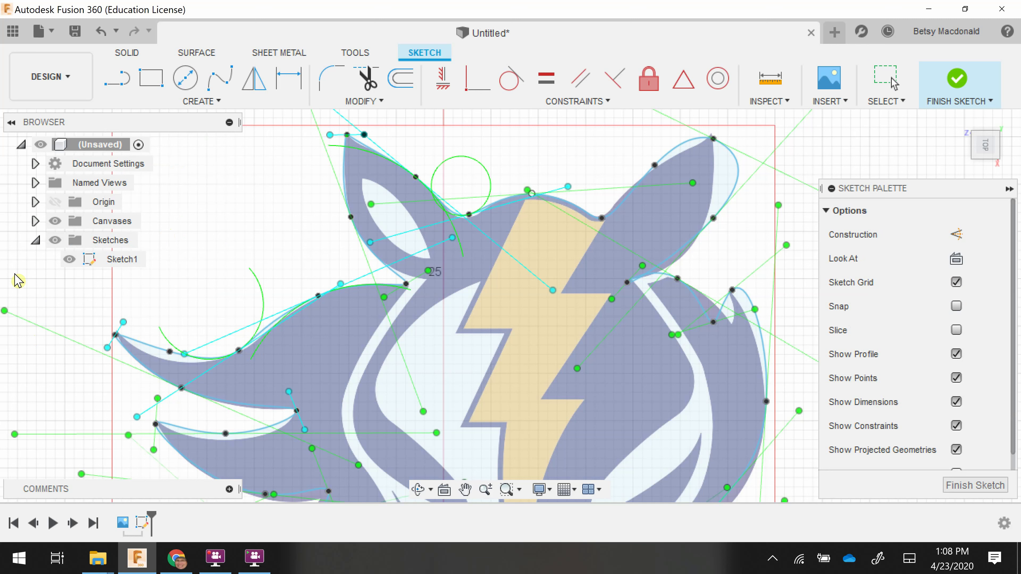
pyautogui.press('Escape')
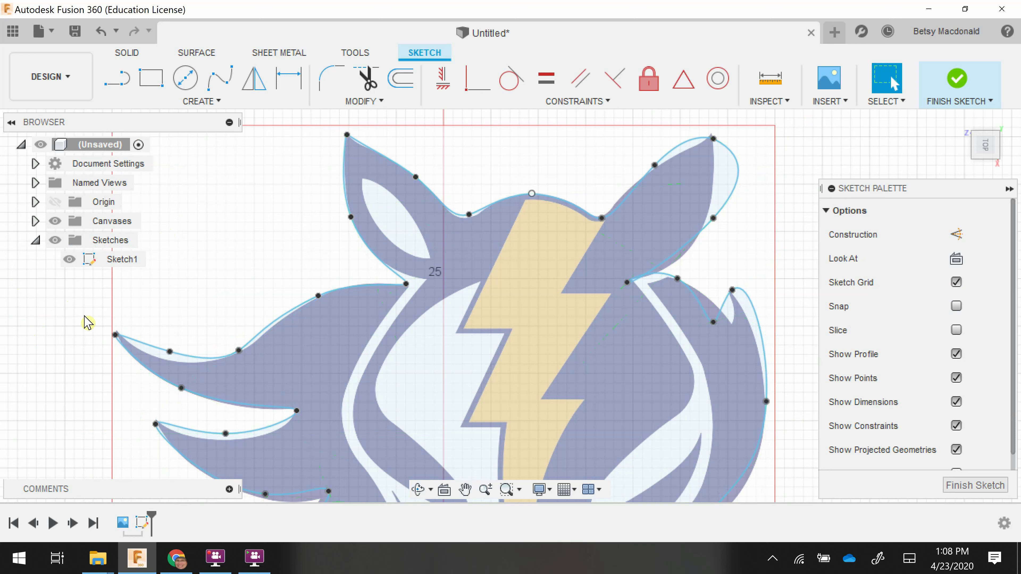
# - Move the fit point between the upper-left tuft's tip and dip down onto the artwork's edge
pyautogui.click(172, 355)
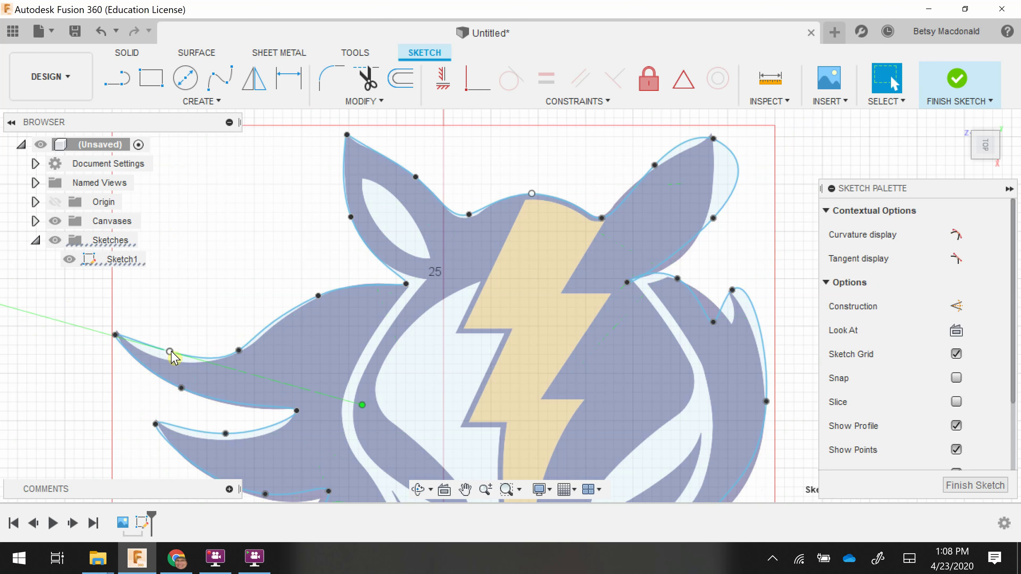
pyautogui.moveTo(167, 359); pyautogui.dragTo(164, 358)
pyautogui.click(16, 308)
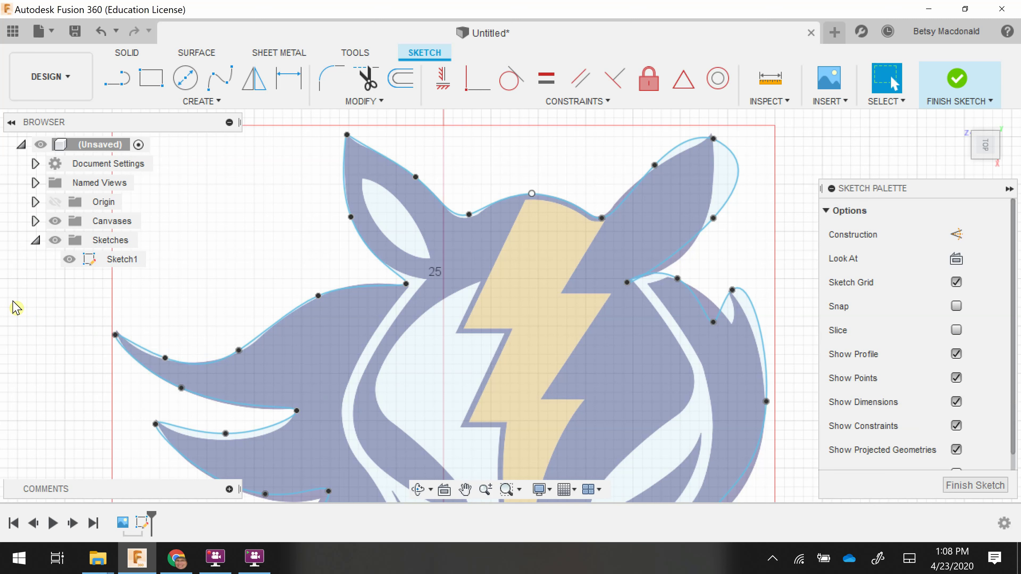
# - Save the design under the name ChargerBolt
pyautogui.moveTo(50, 371); pyautogui.dragTo(56, 317, button='middle')
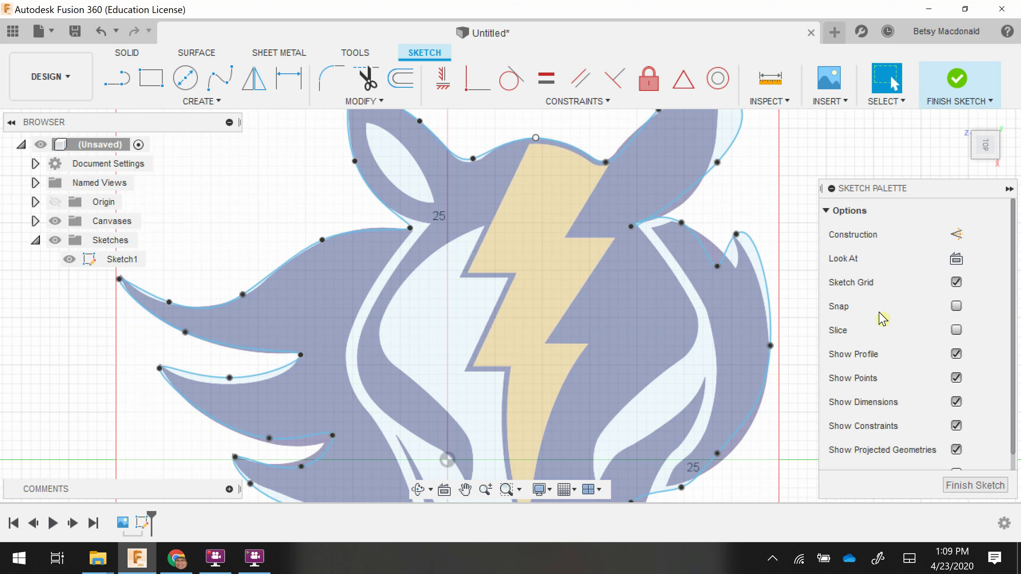
pyautogui.click(74, 30)
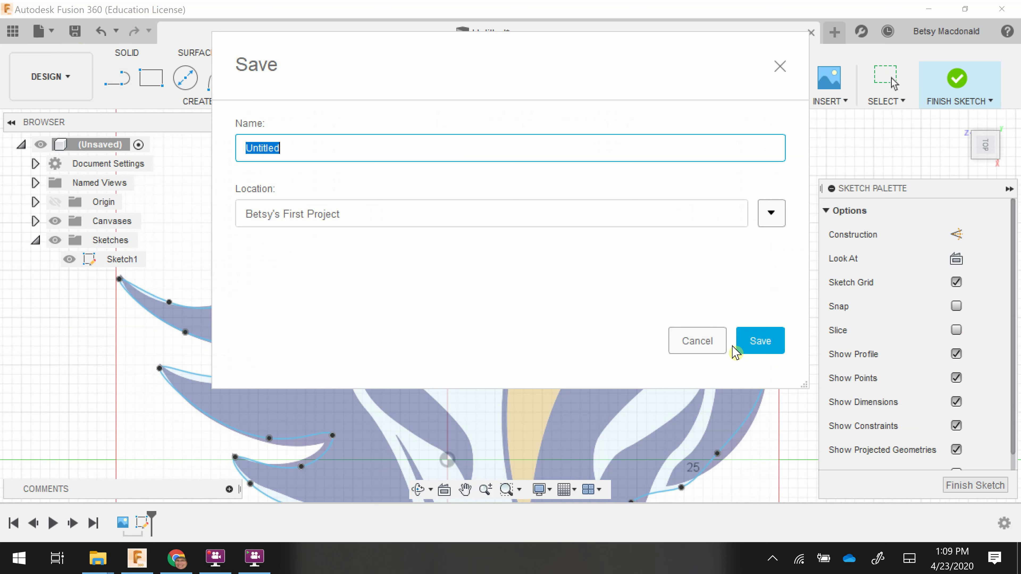
pyautogui.write('ChargerBolt')
pyautogui.press('Return')
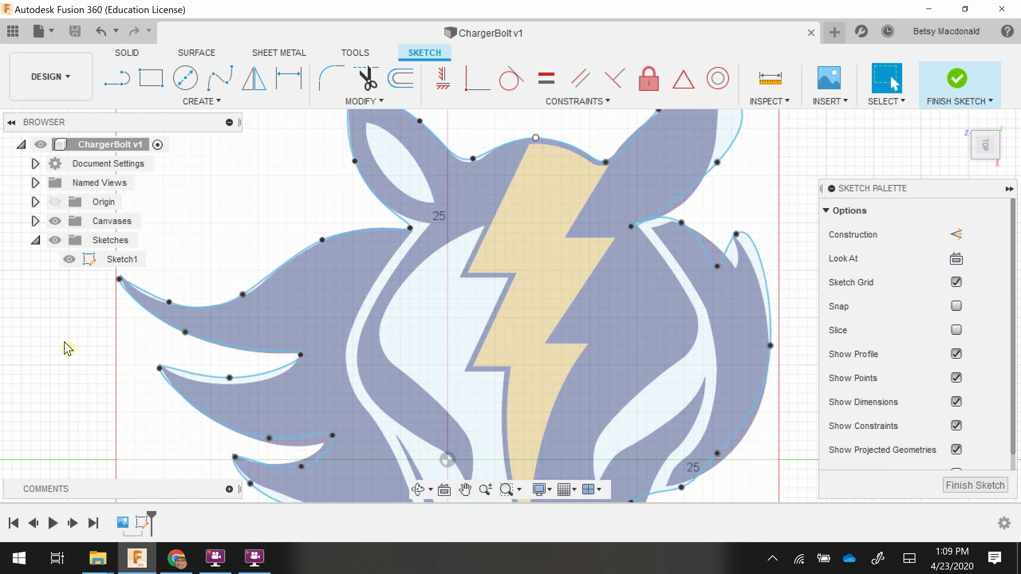
# - Move the middle fit point on the second left fur tuft's upper edge down onto the artwork's outline
pyautogui.click(230, 378)
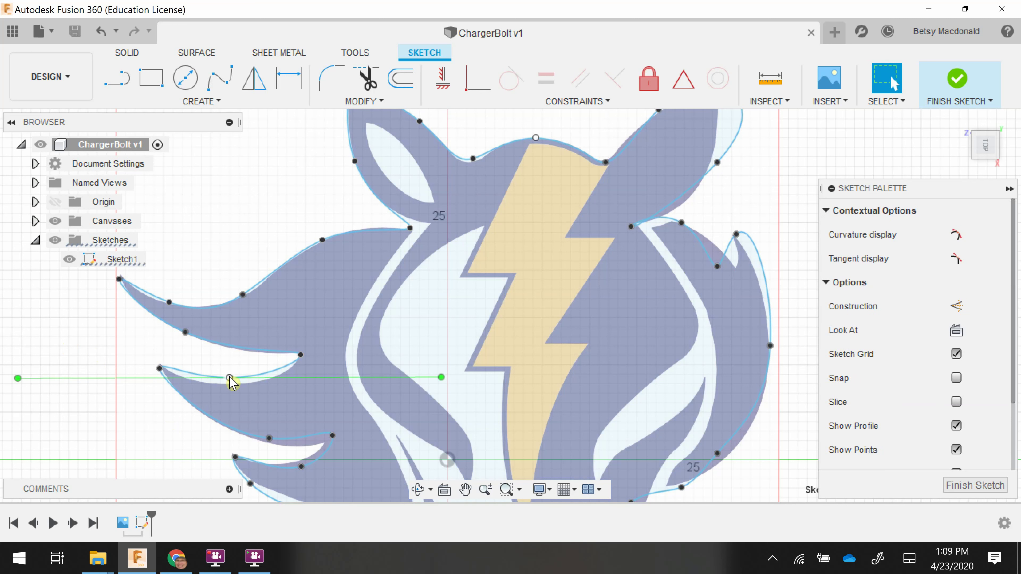
pyautogui.moveTo(230, 378); pyautogui.dragTo(234, 384)
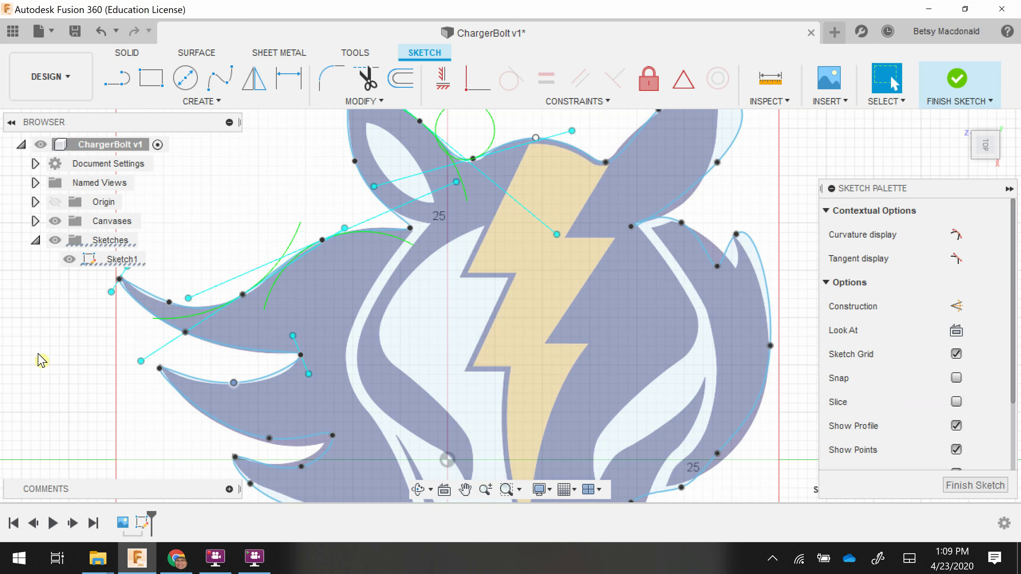
pyautogui.click(41, 360)
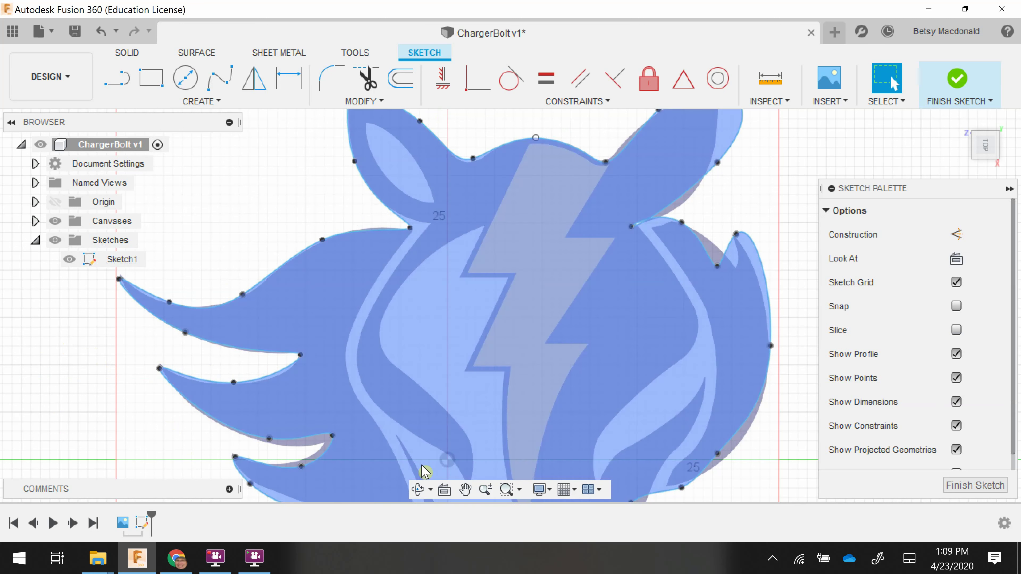
# - Move the fit point in the notch between the second and third left tufts onto the artwork's corner and shorten its tangent handle
pyautogui.click(333, 436)
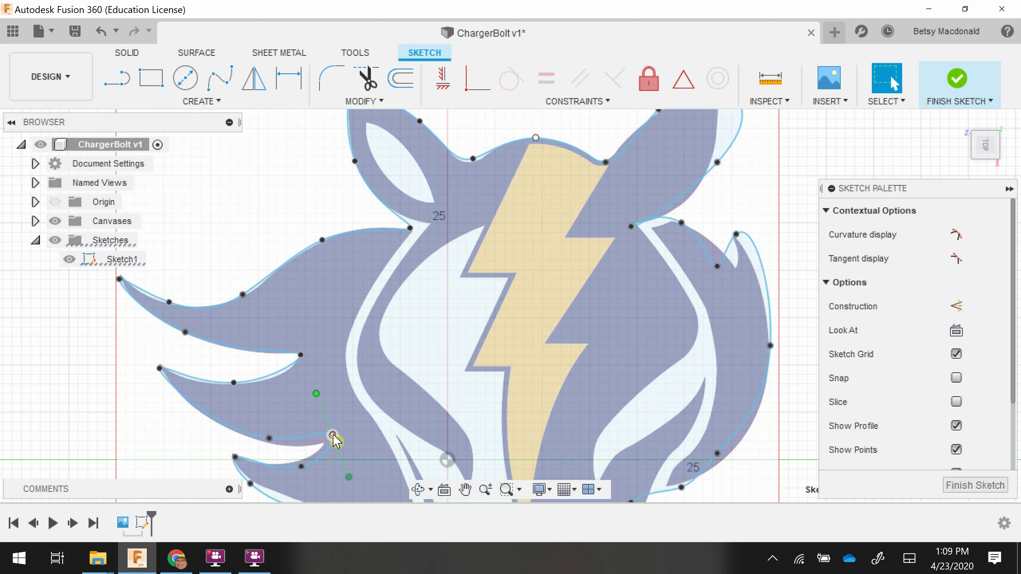
pyautogui.moveTo(333, 435); pyautogui.dragTo(327, 444)
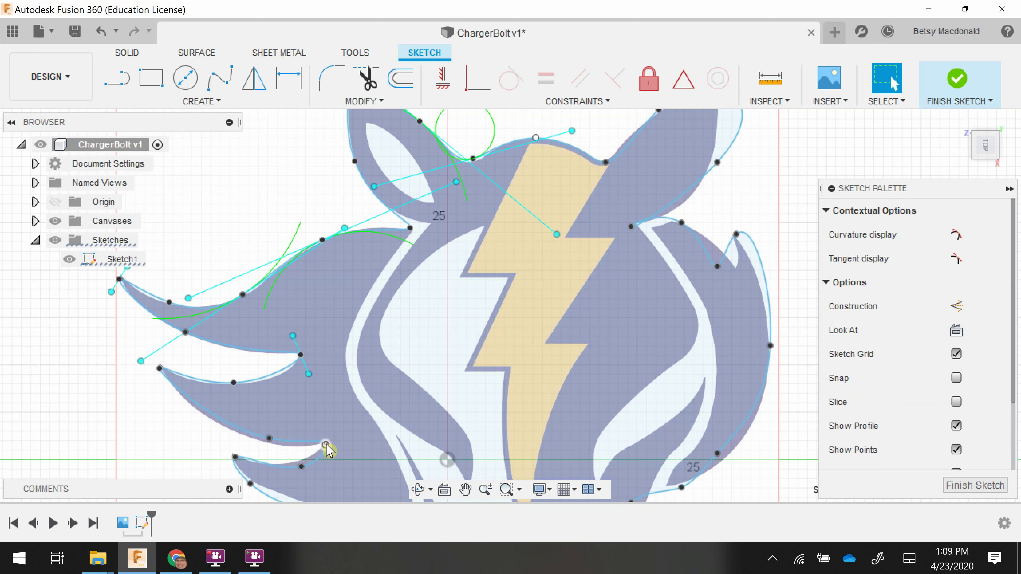
pyautogui.moveTo(327, 446); pyautogui.dragTo(334, 466)
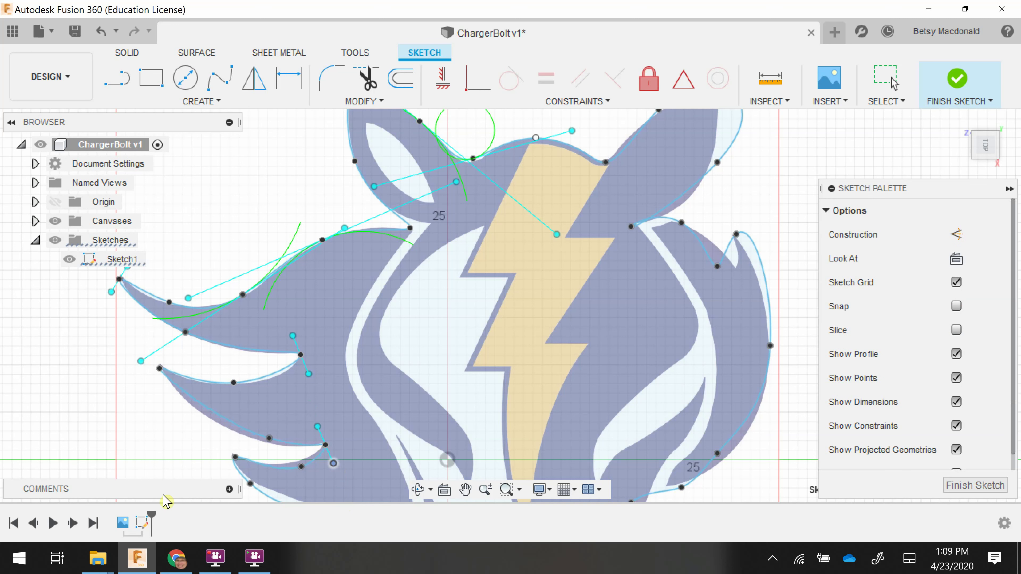
# - Move the fit point on the second left tuft's lower edge toward the tip, onto the artwork's outline
pyautogui.click(268, 438)
pyautogui.click(227, 426)
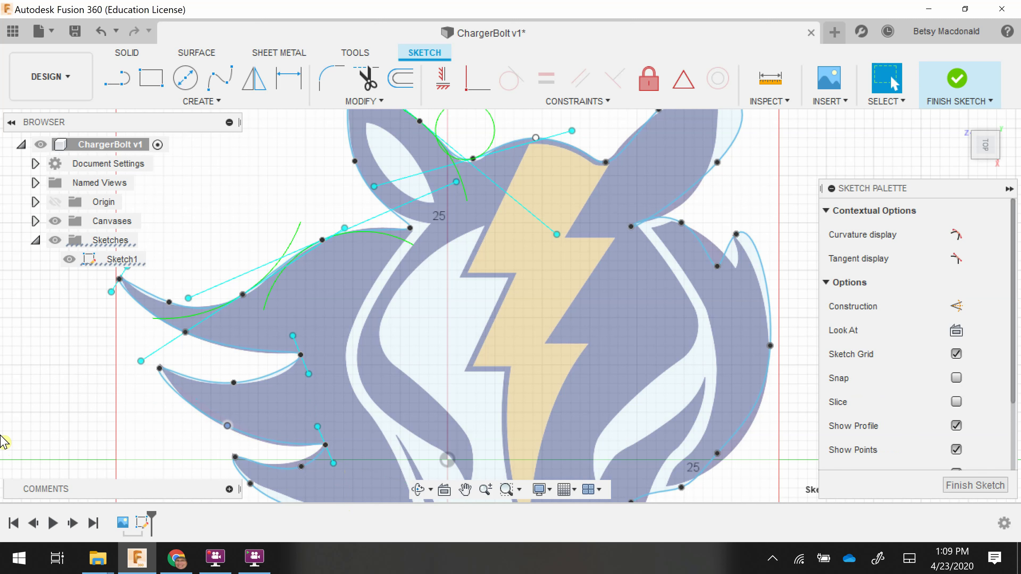
pyautogui.click(84, 391)
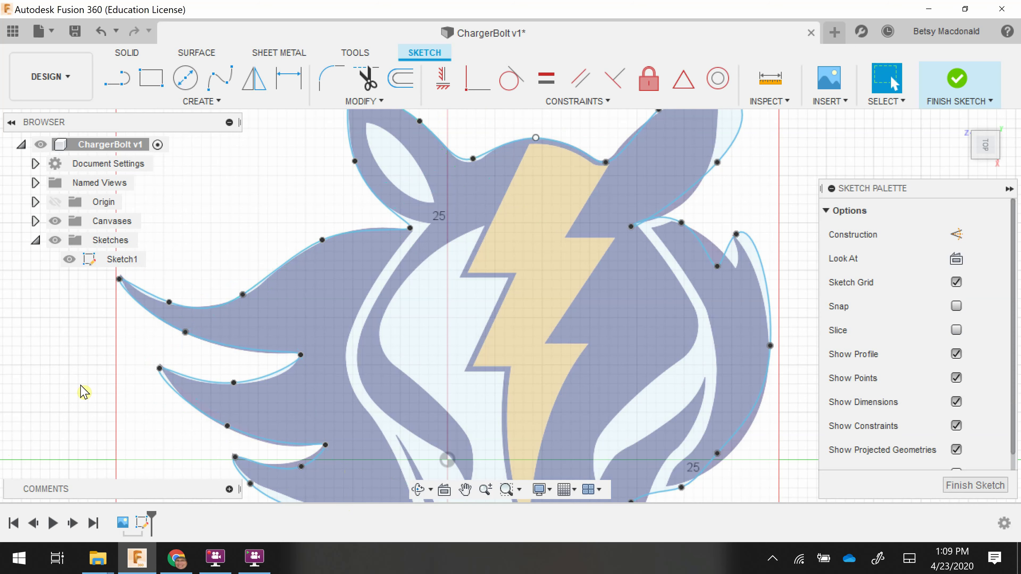
pyautogui.scroll(-3, 83, 391)
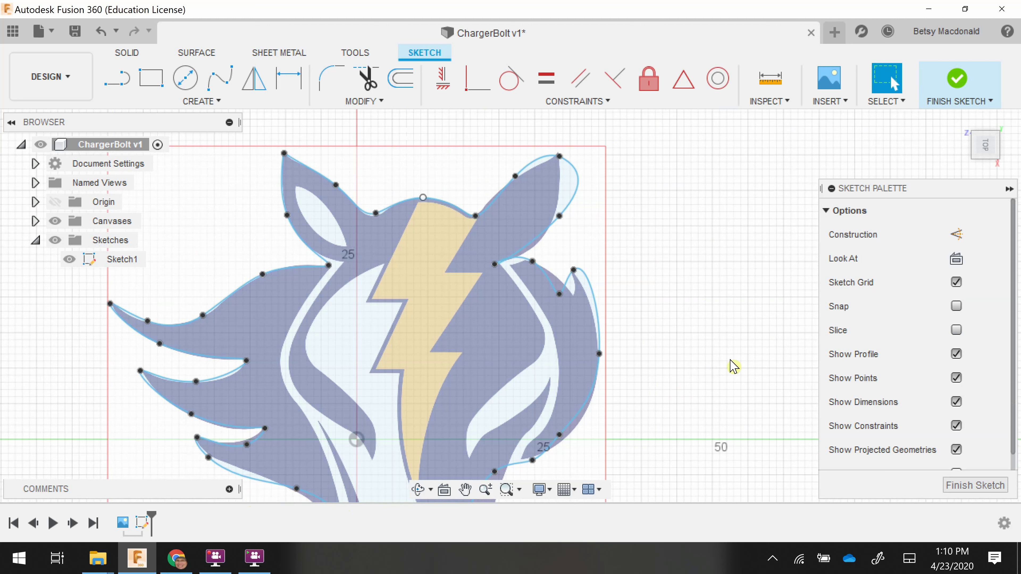
pyautogui.scroll(2, 732, 366)
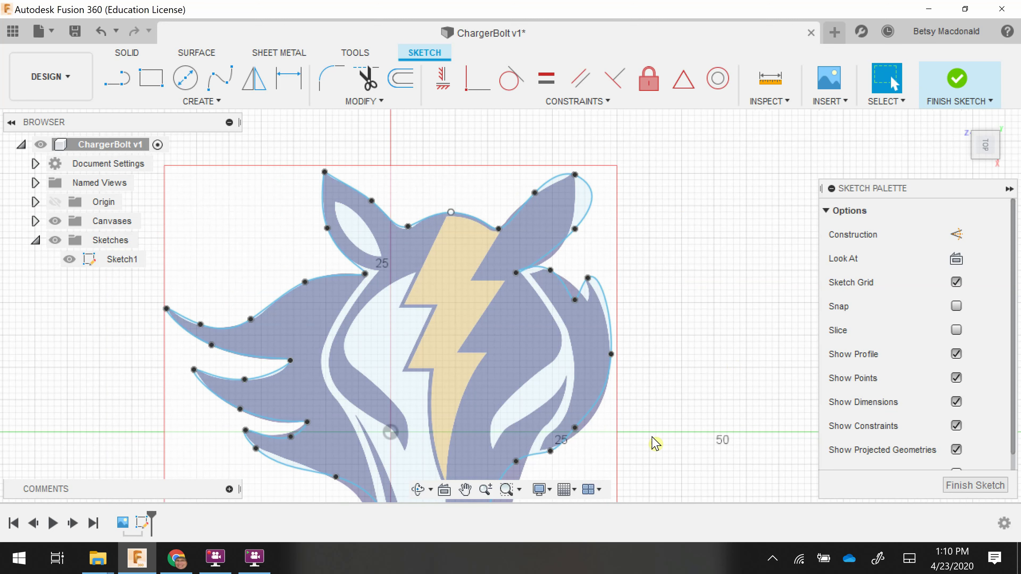
pyautogui.scroll(-2, 714, 440)
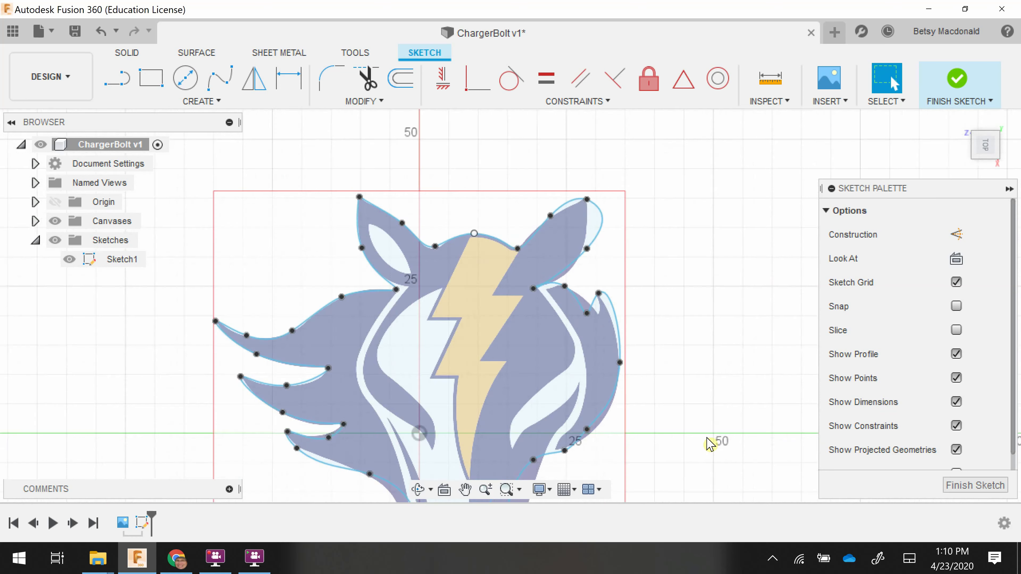
pyautogui.scroll(3, 709, 442)
pyautogui.moveTo(709, 442); pyautogui.dragTo(721, 346, button='middle')
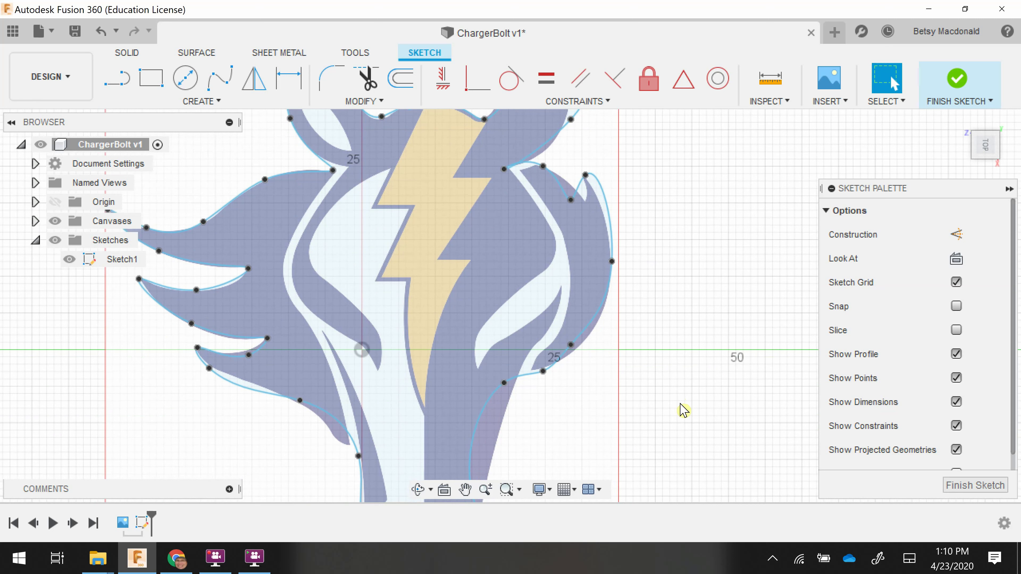
pyautogui.click(216, 559)
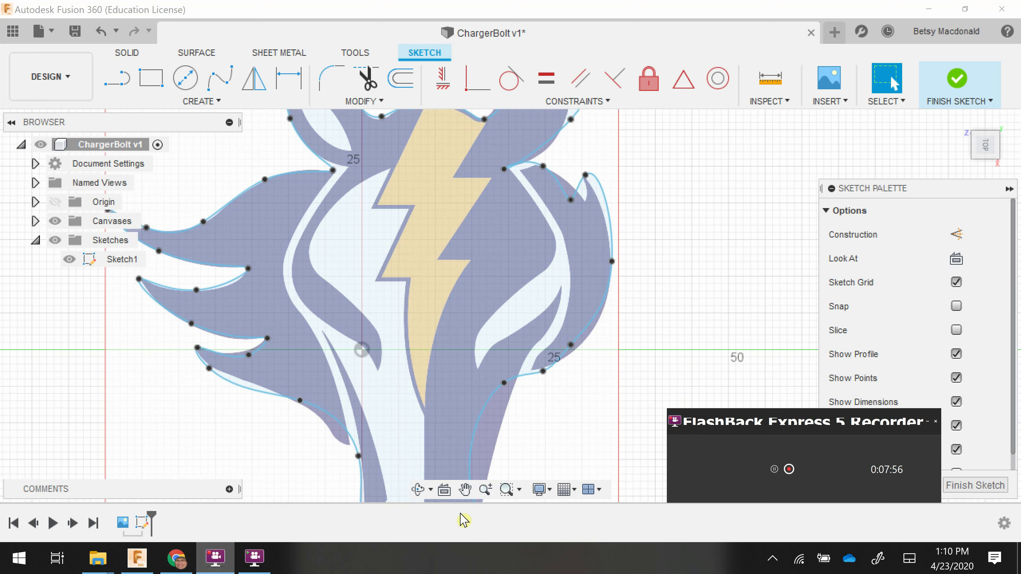